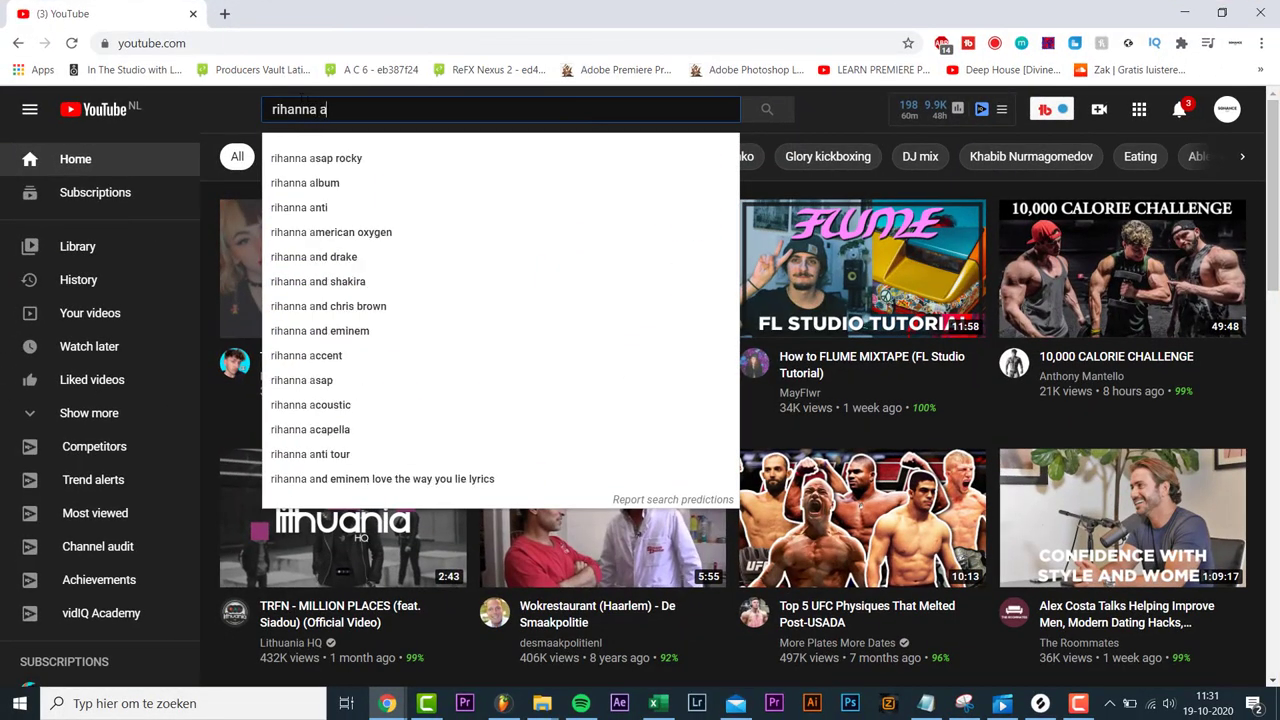
# - Search YouTube for "rihanna acapella" and open the "Rihanna - Umbrella (Studio Acapella)" video
pyautogui.click(326, 157)
pyautogui.scroll(-6, 630, 310)
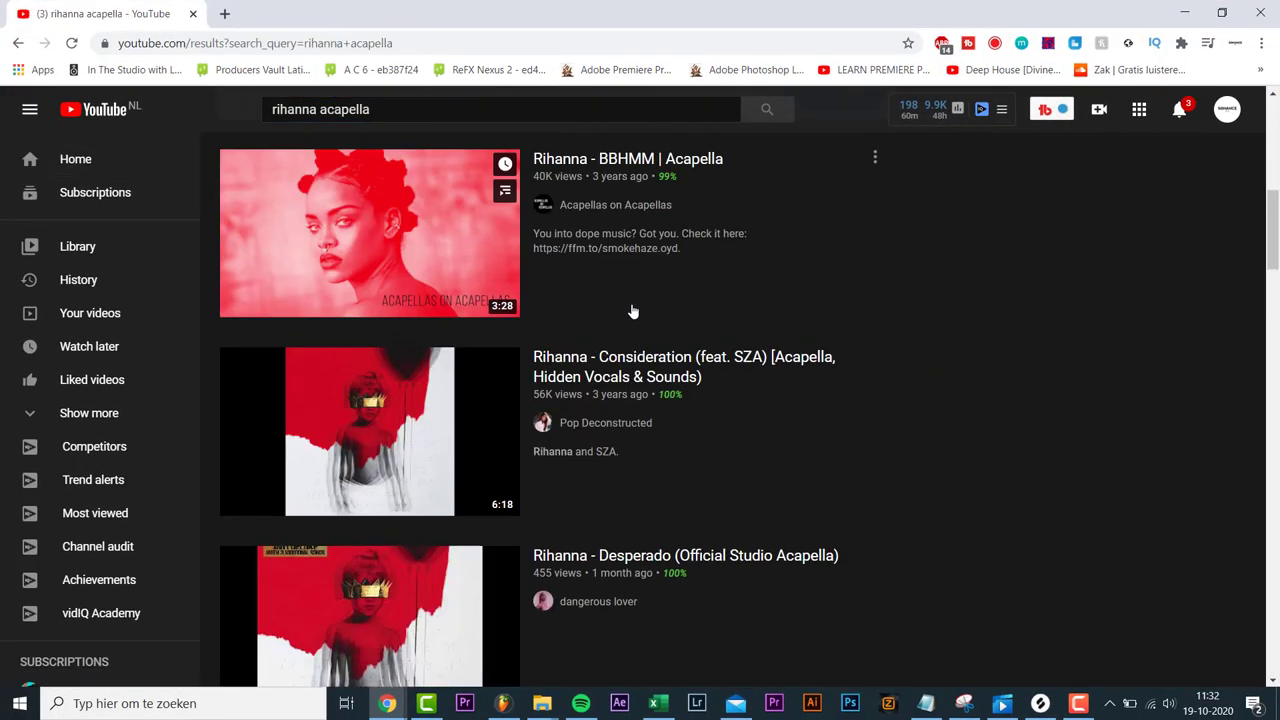
pyautogui.scroll(-12, 630, 311)
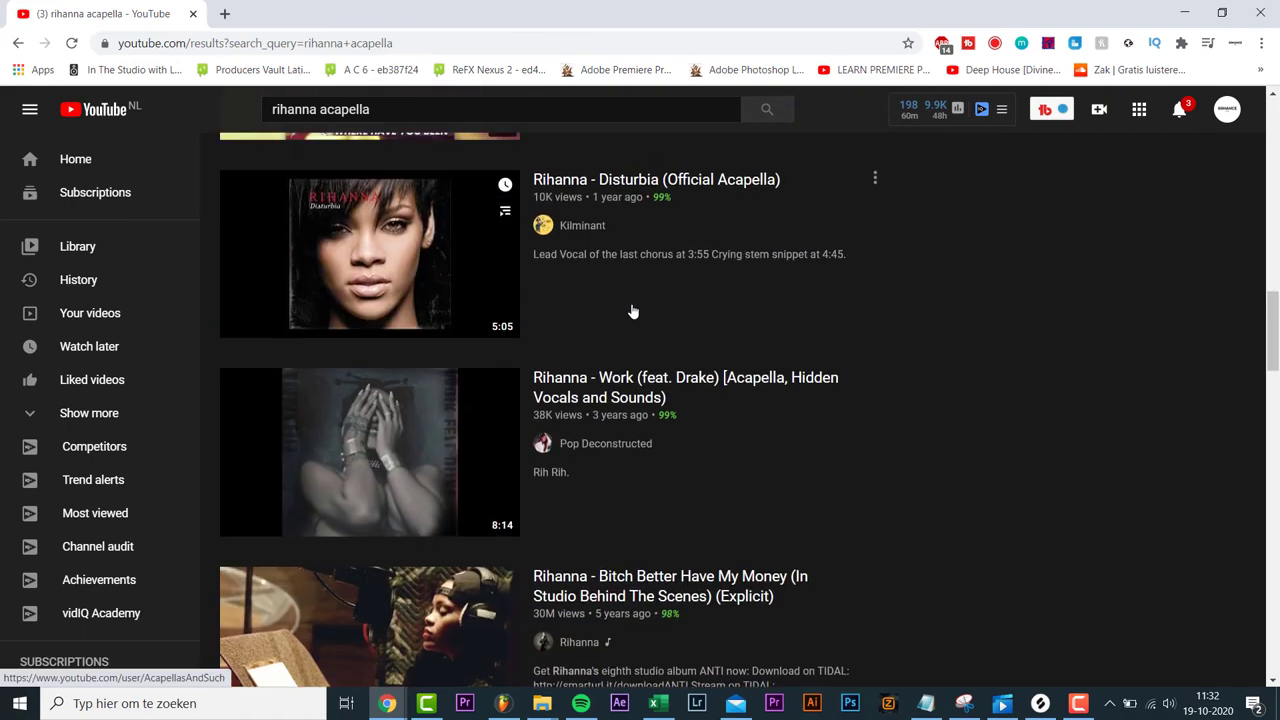
pyautogui.scroll(-11, 632, 311)
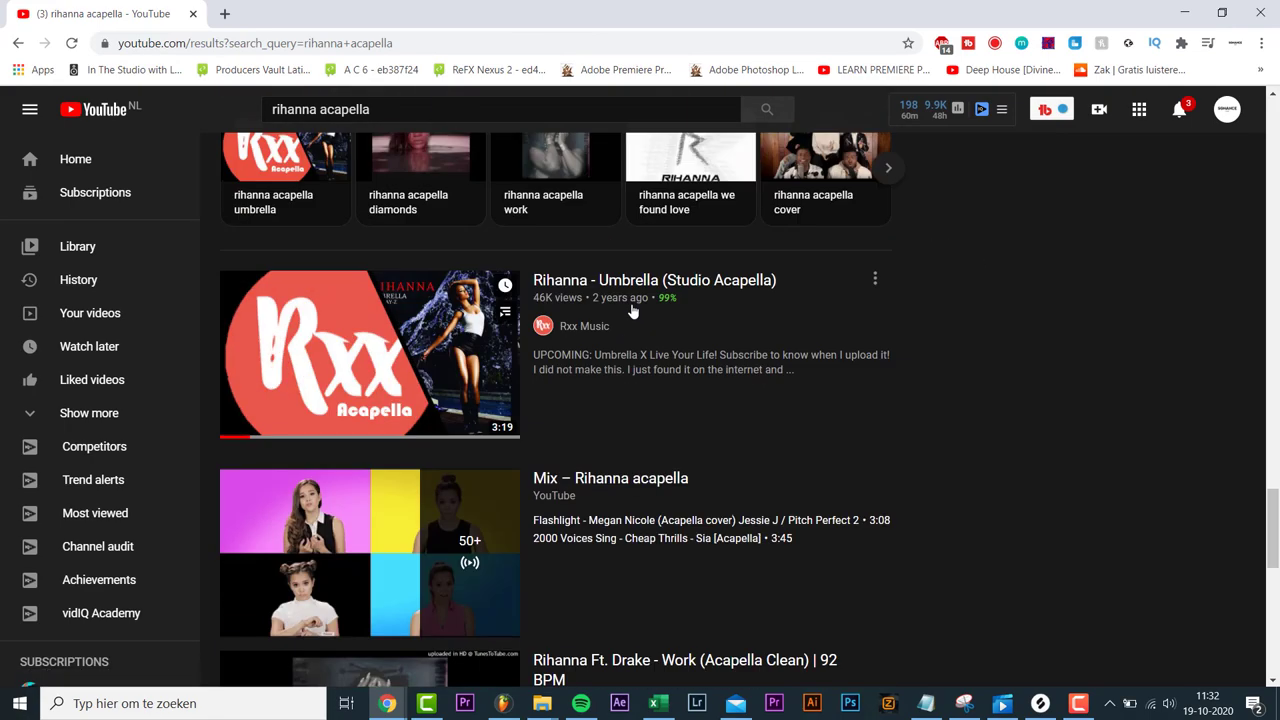
pyautogui.click(670, 289)
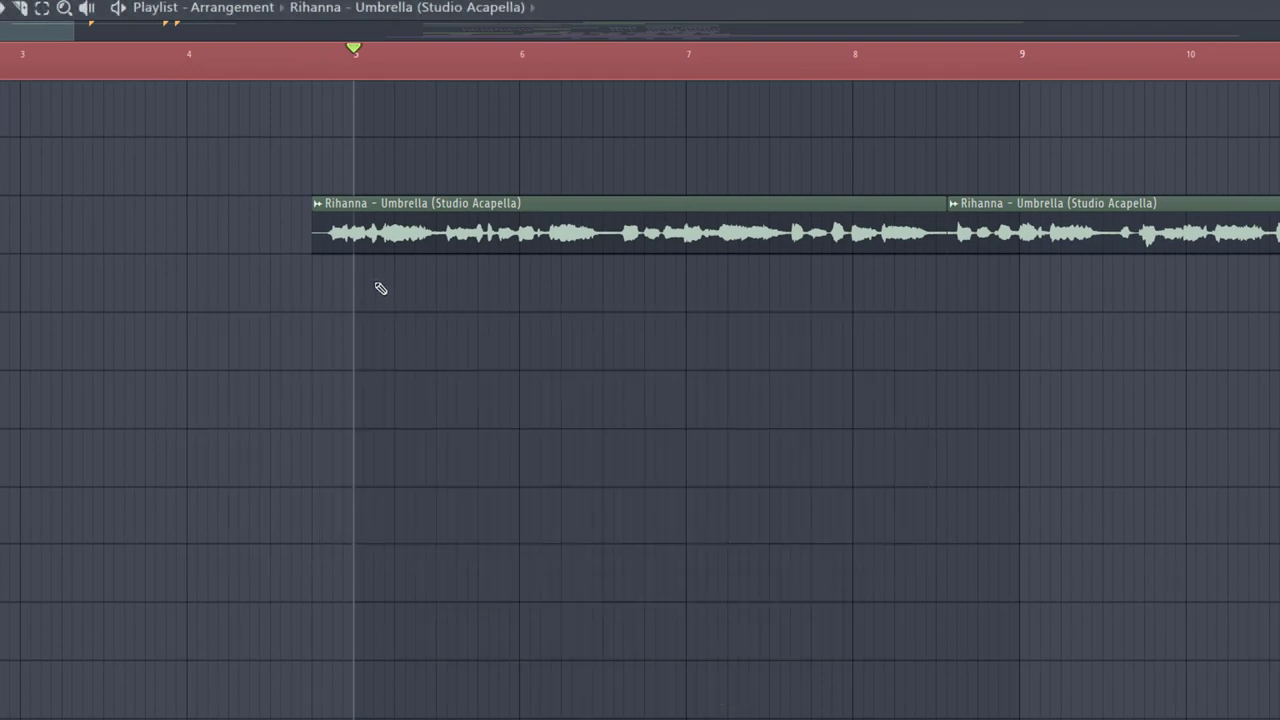
# - In FL Studio, play the acapella and select bars 5 to 9 on the playlist timeline
pyautogui.press('space')
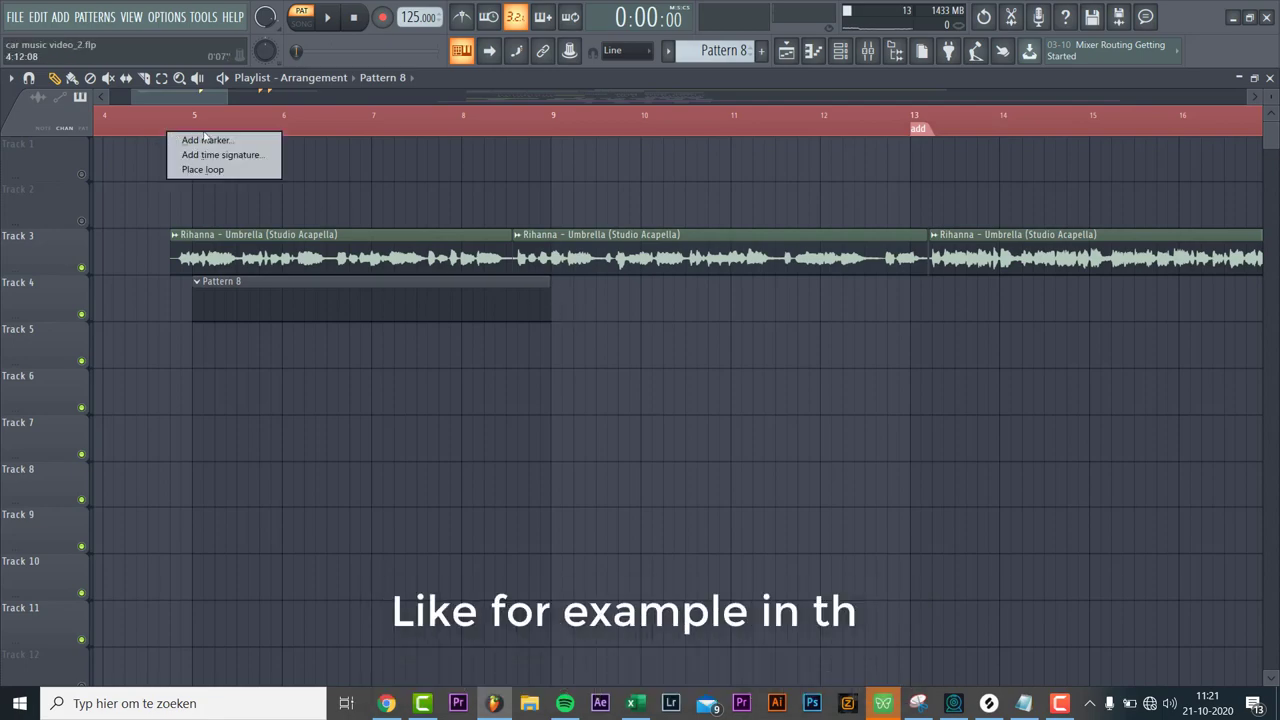
pyautogui.click(205, 136)
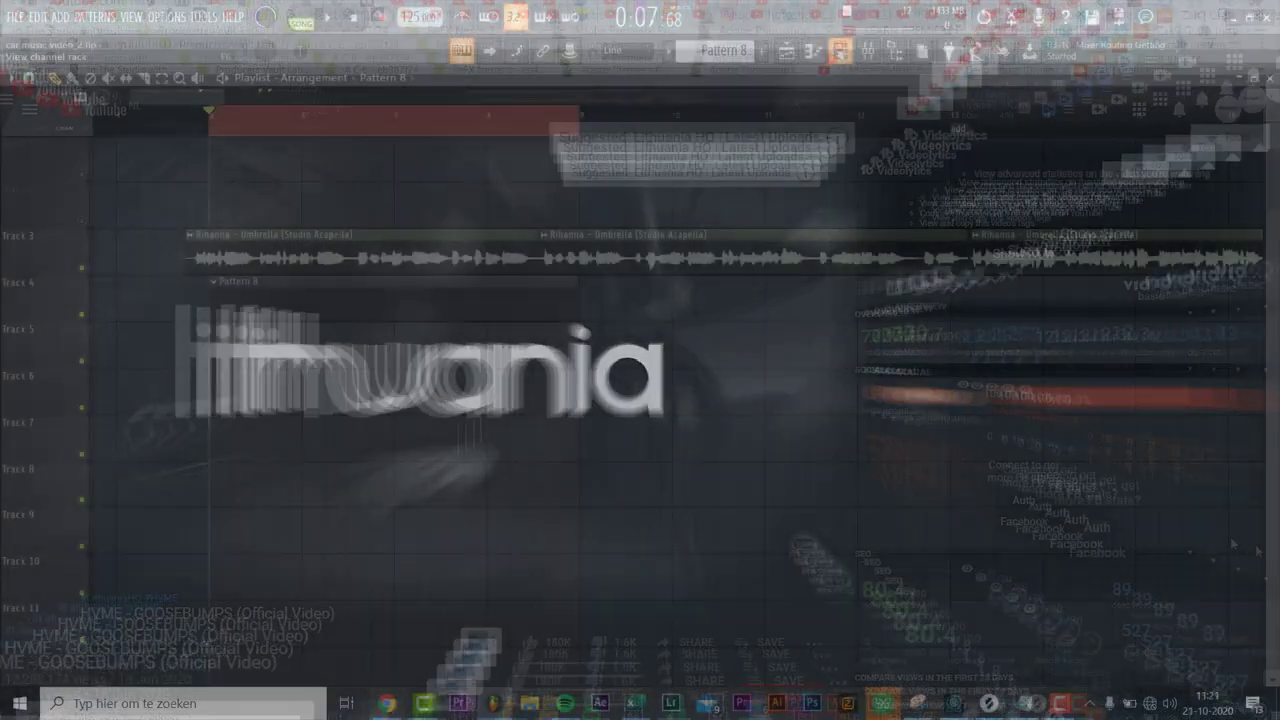
# - Add a new Serum instrument and load the BS Eyes Reese preset from the Lit Sounds 2 folder
pyautogui.click(62, 17)
pyautogui.click(286, 560)
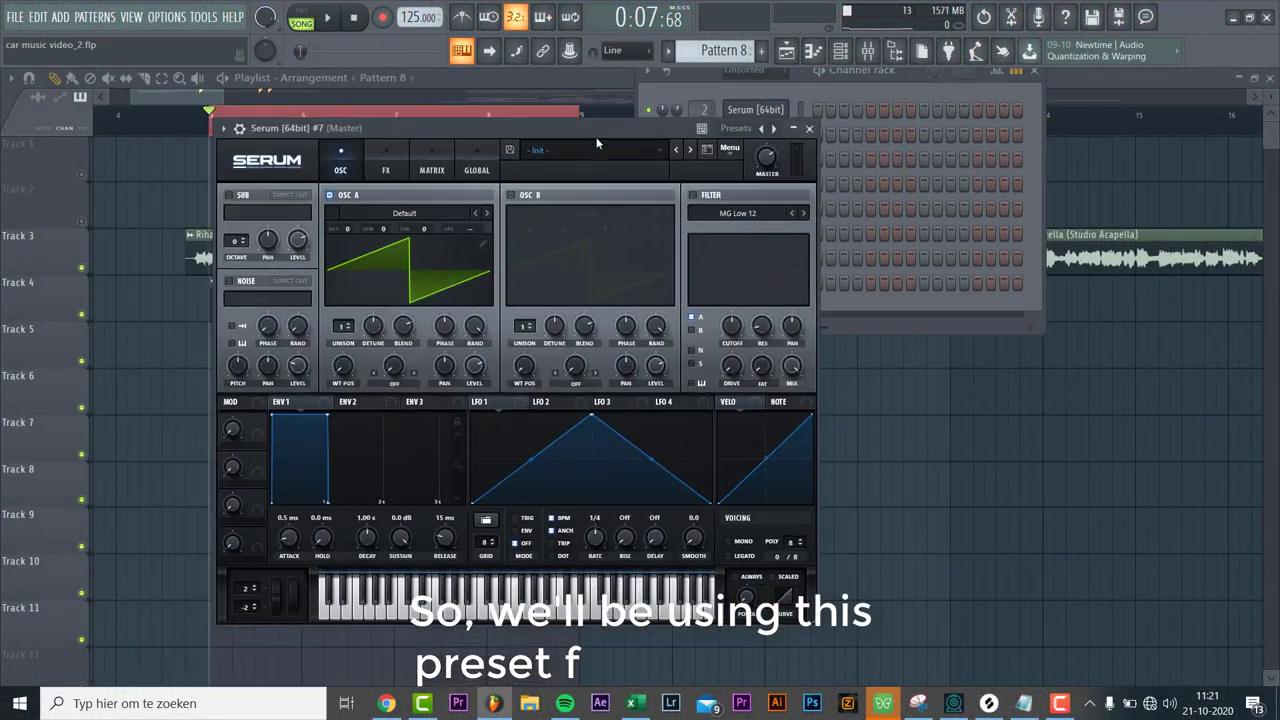
pyautogui.click(597, 143)
pyautogui.moveTo(838, 440)
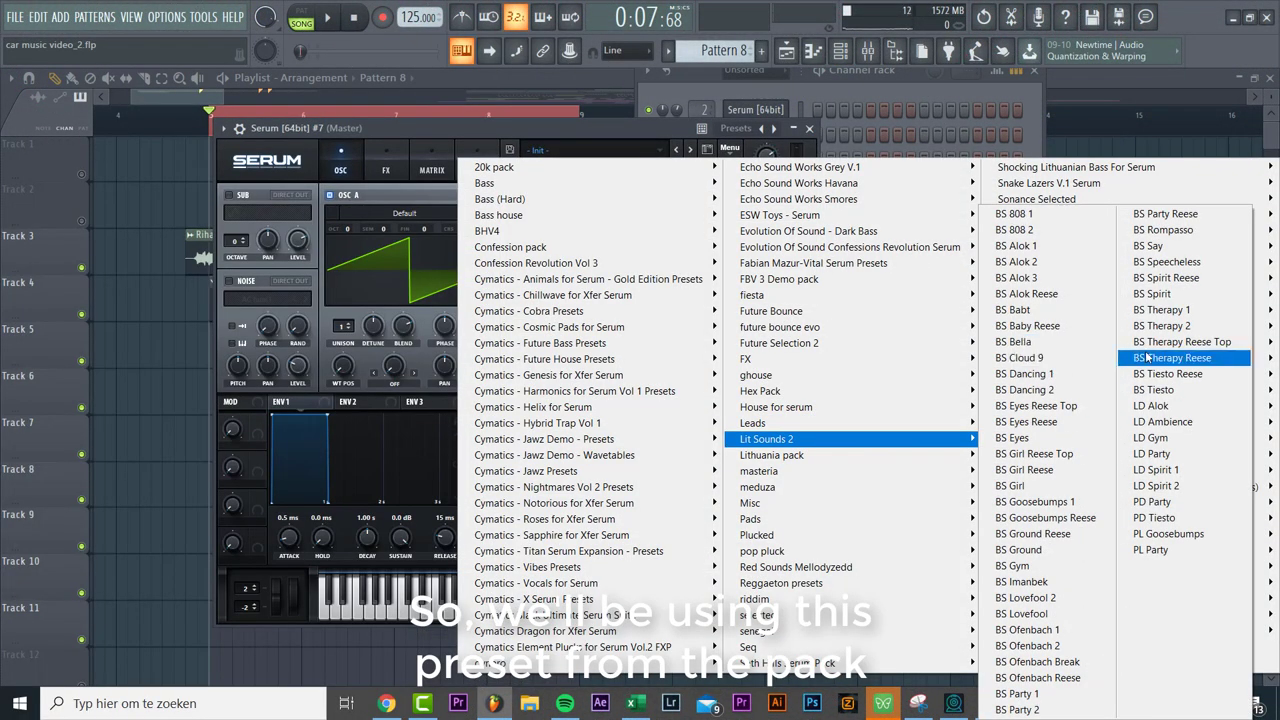
pyautogui.click(1066, 422)
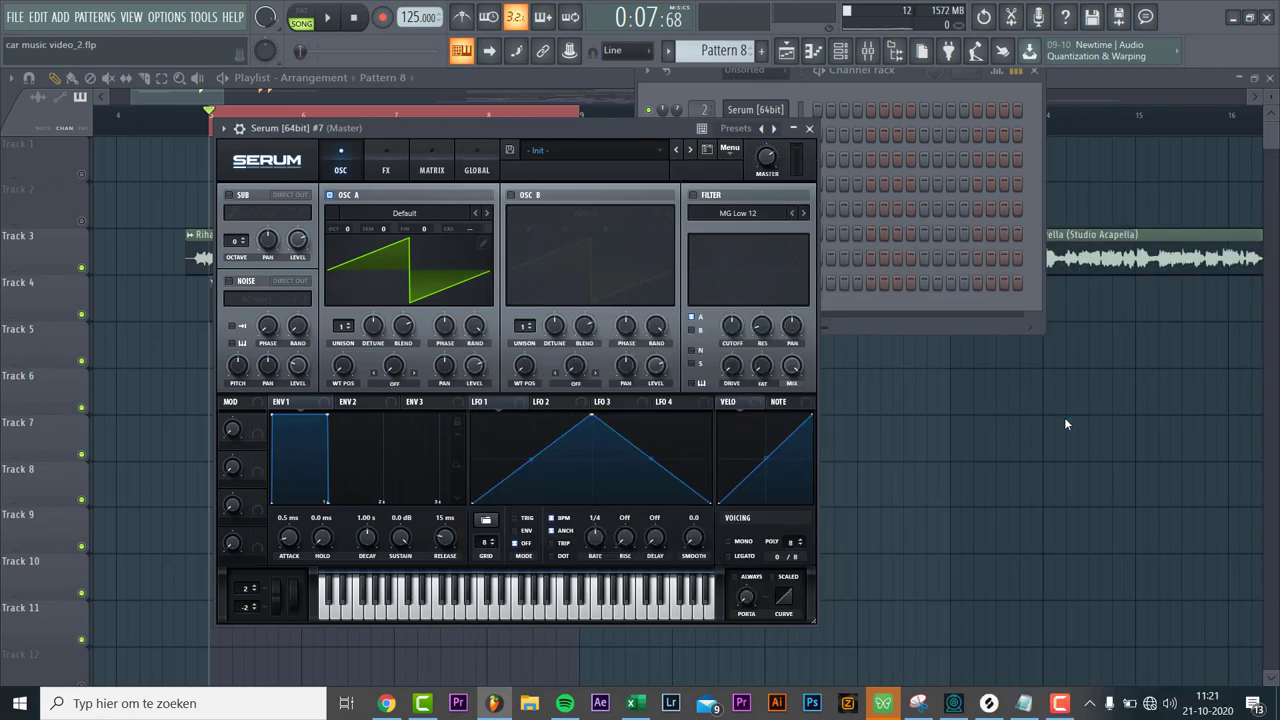
pyautogui.click(810, 129)
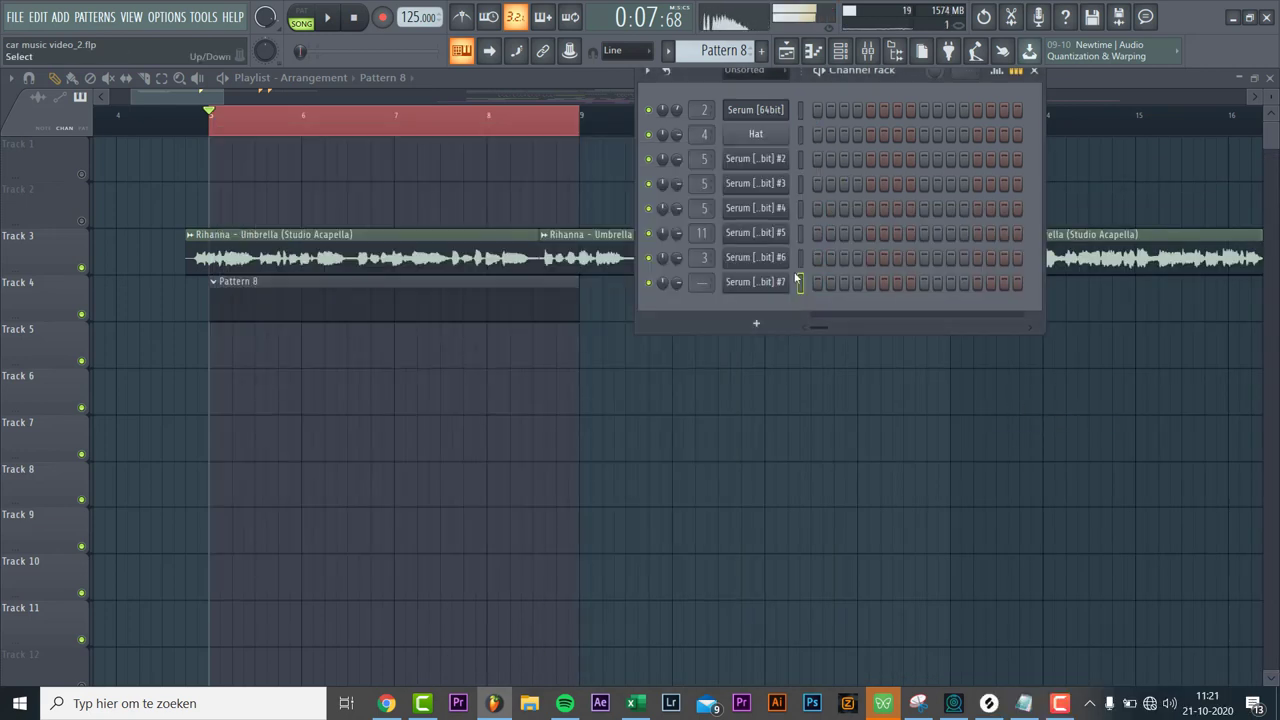
# - In the new Serum's piano roll, draw one-bar notes A#4, D#4, F#4 and F4, plus a short higher note near the end of bar 1
pyautogui.rightClick(790, 283)
pyautogui.click(825, 282)
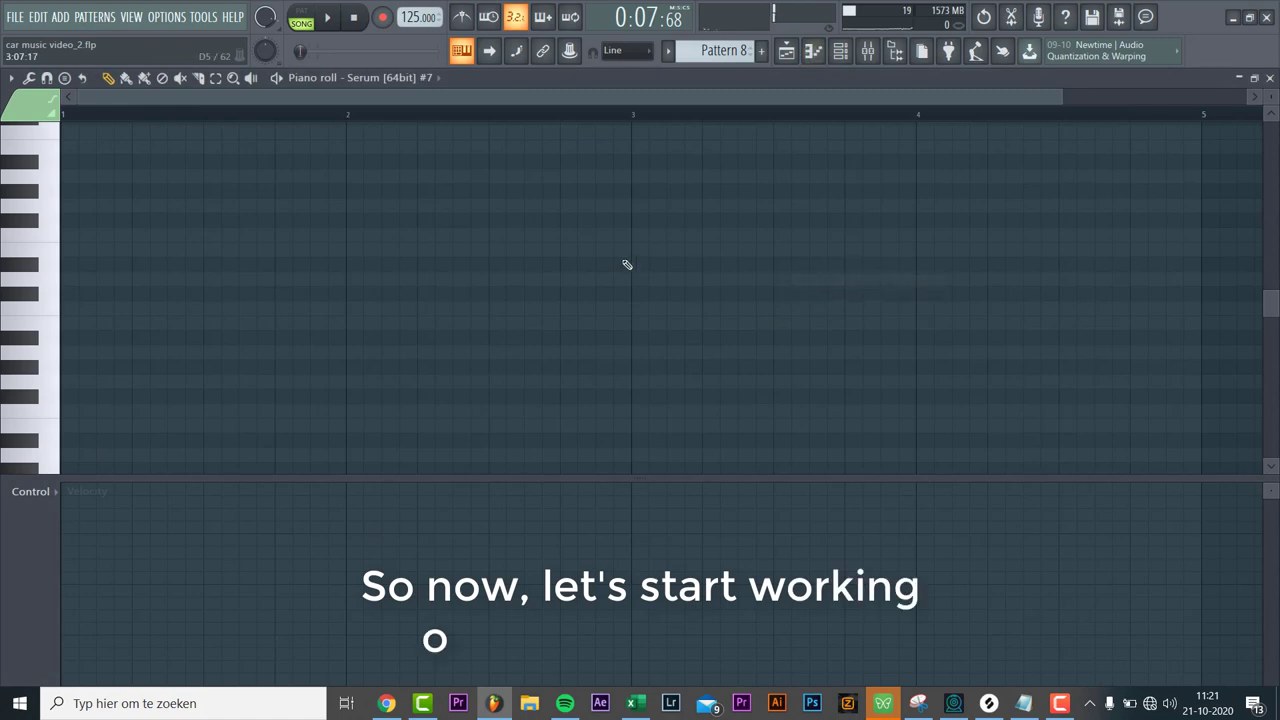
pyautogui.click(222, 293)
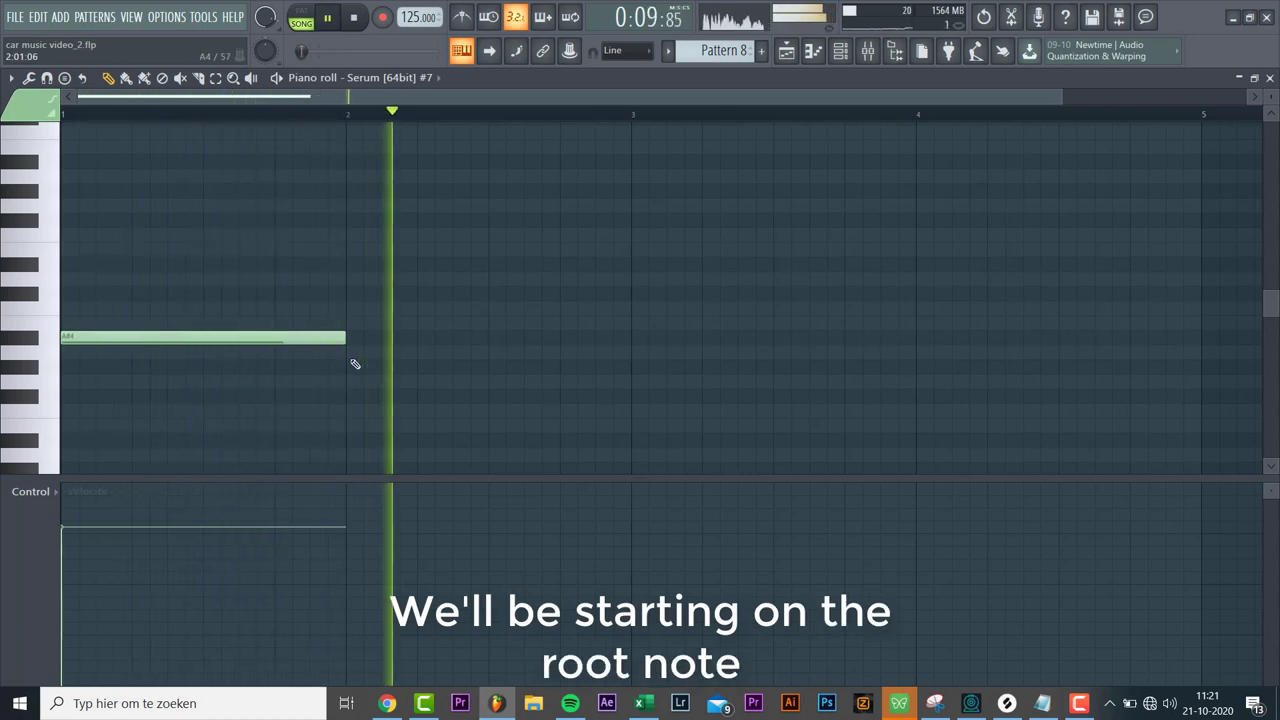
pyautogui.press('space')
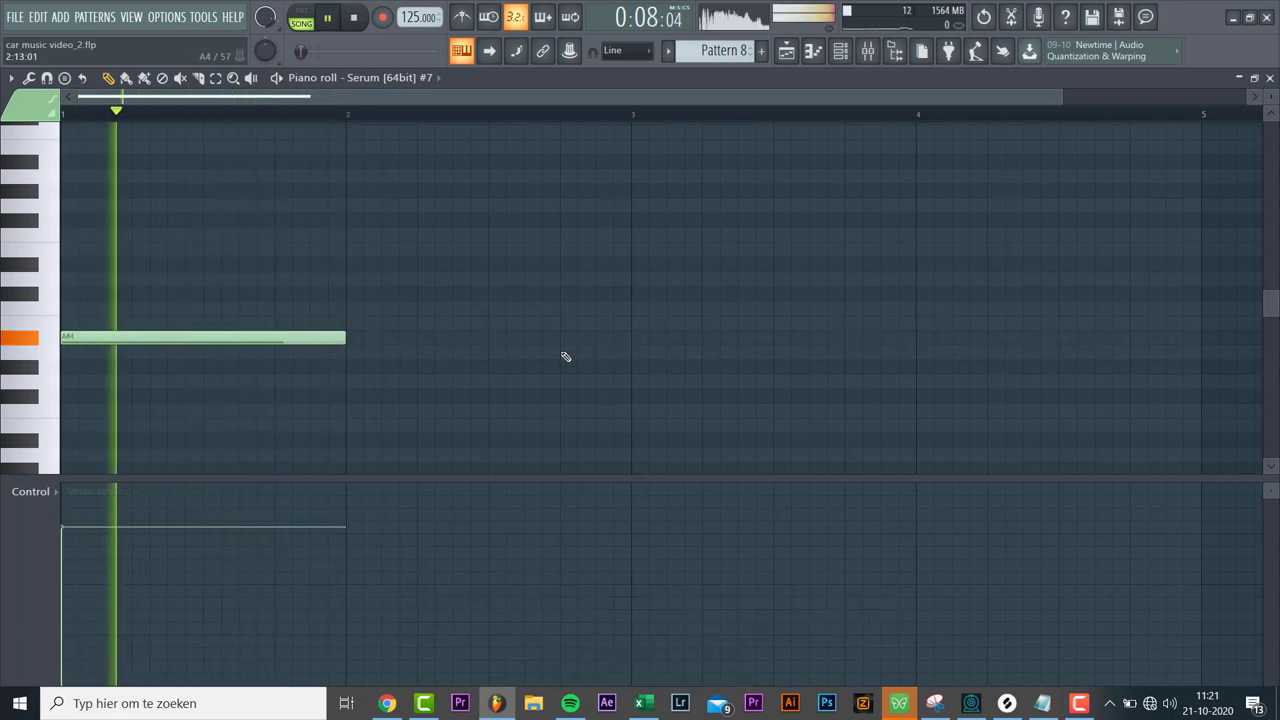
pyautogui.moveTo(360, 391)
pyautogui.mouseDown()
pyautogui.moveTo(380, 398)
pyautogui.moveTo(400, 366)
pyautogui.moveTo(391, 443)
pyautogui.mouseUp()
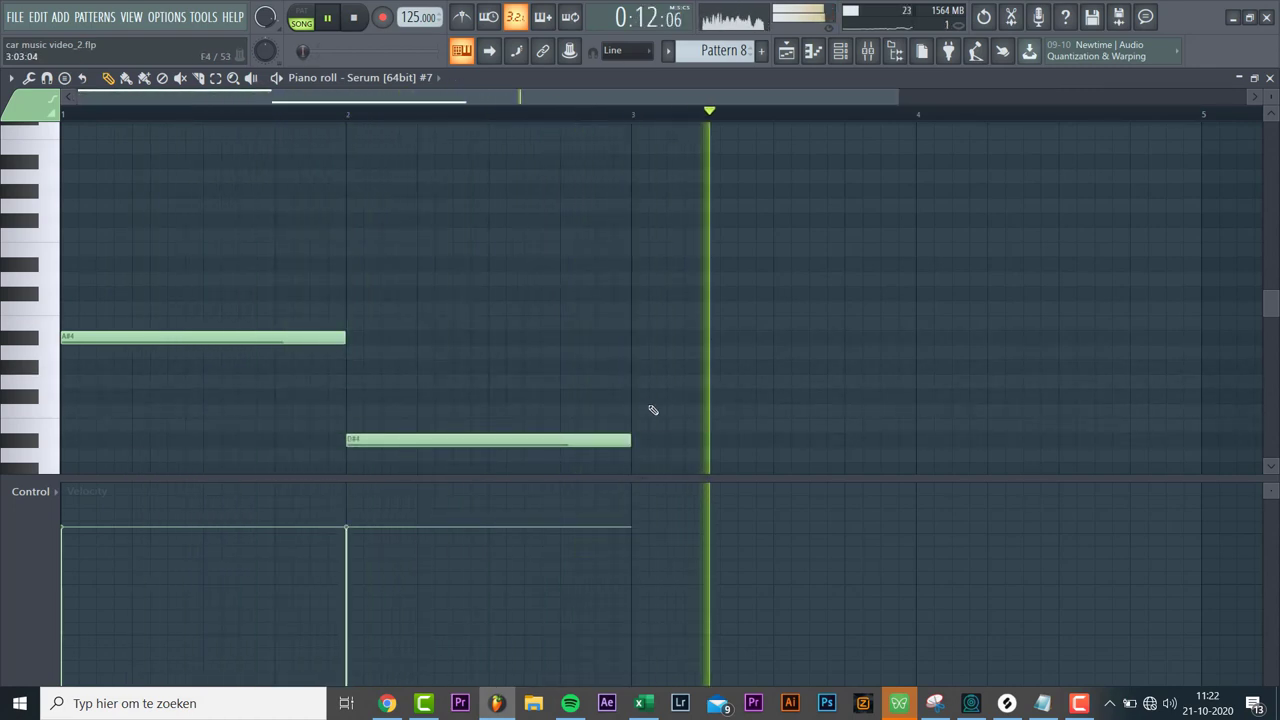
pyautogui.click(665, 398)
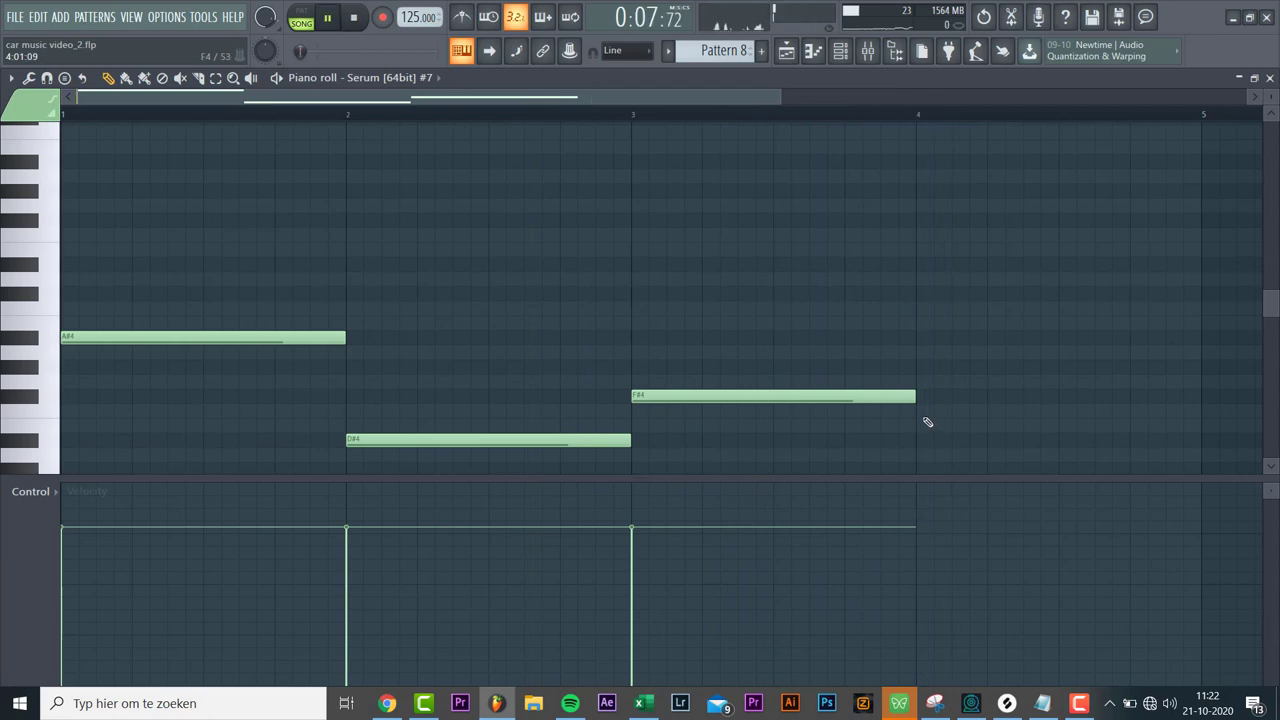
pyautogui.click(927, 412)
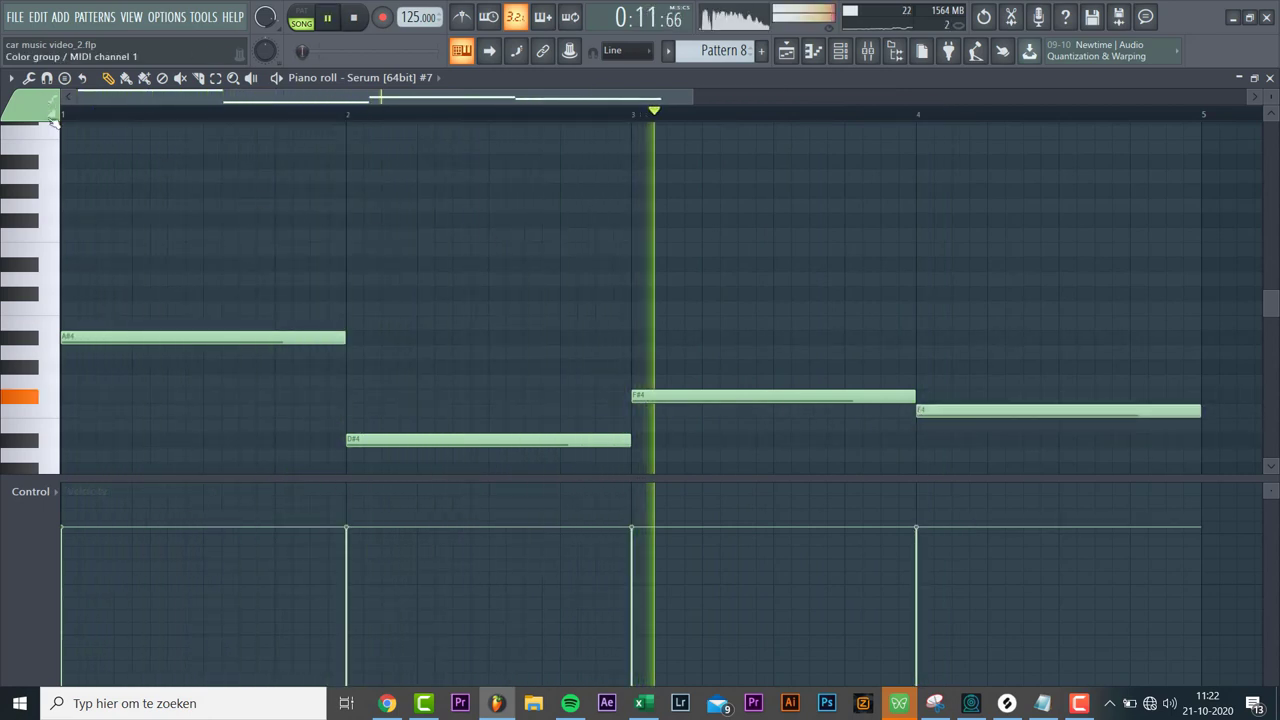
pyautogui.click(316, 221)
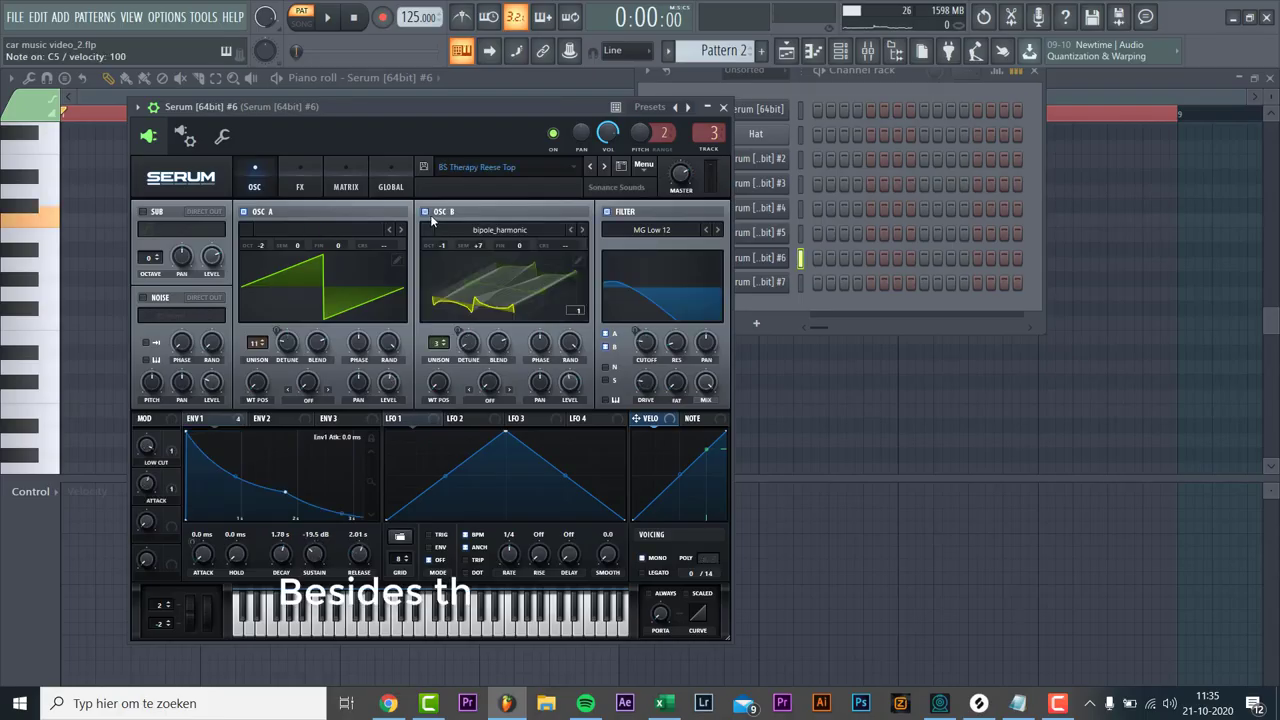
# - Paste the reese notes into Serum #6 in Pattern 2 and place that pattern on Track 5 at bar 5 of the playlist
pyautogui.rightClick(795, 262)
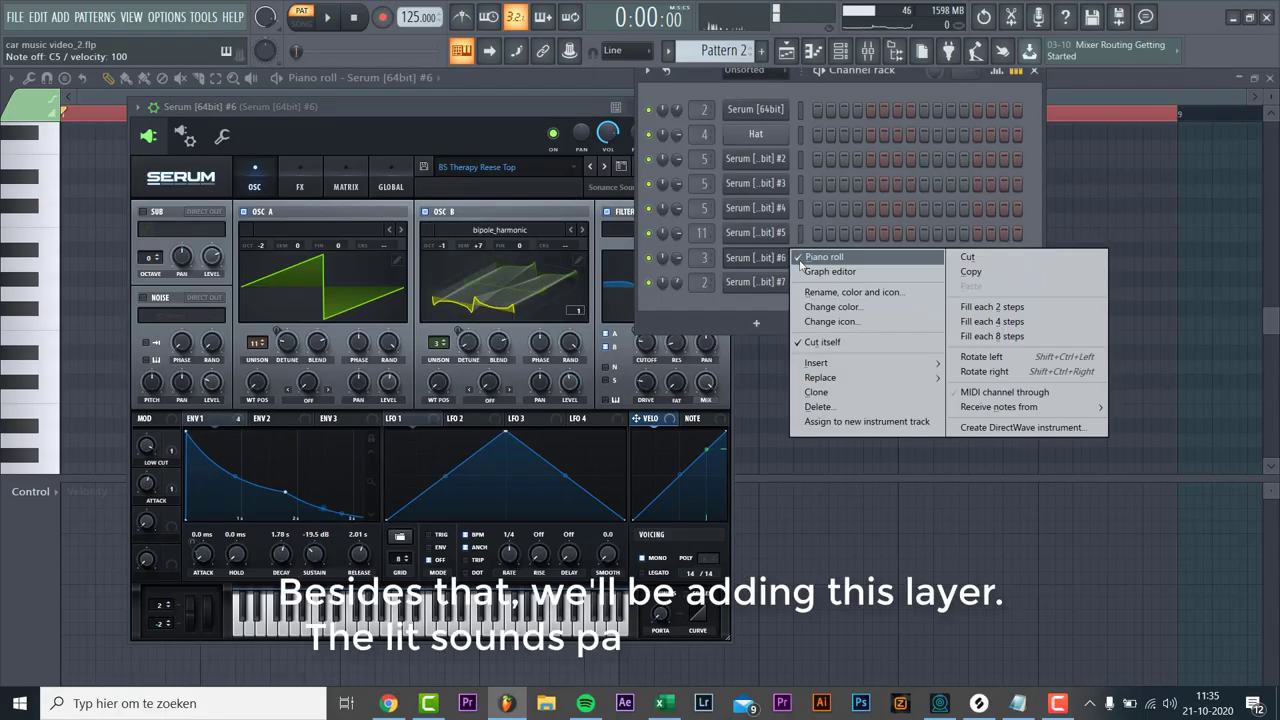
pyautogui.click(800, 264)
pyautogui.rightClick(795, 258)
pyautogui.click(800, 262)
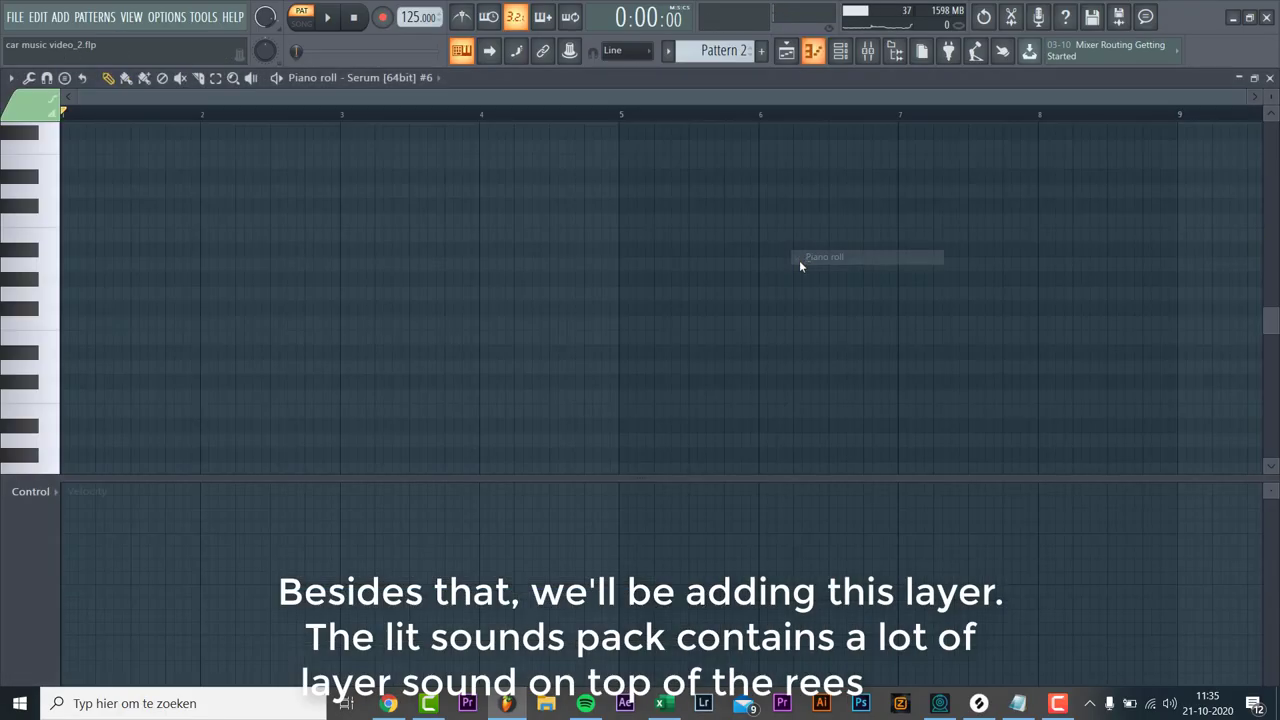
pyautogui.hotkey('ctrl', 'v')
pyautogui.press('space')
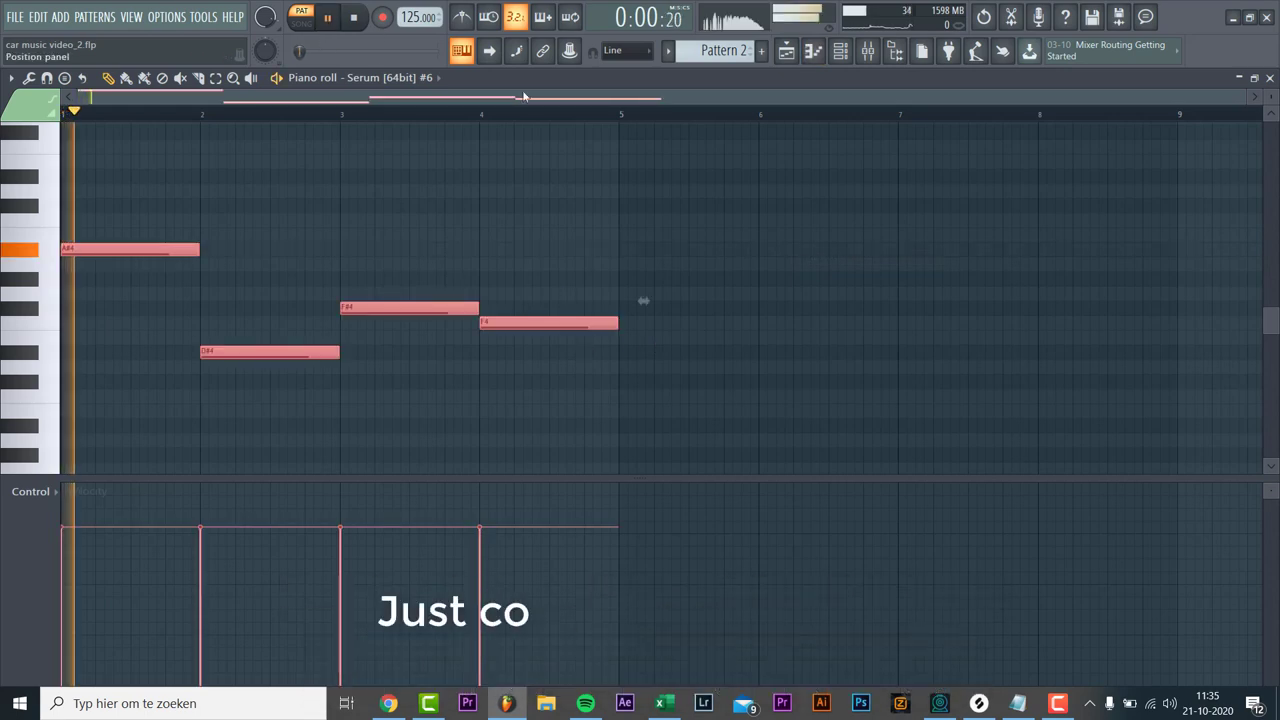
pyautogui.press('F5')
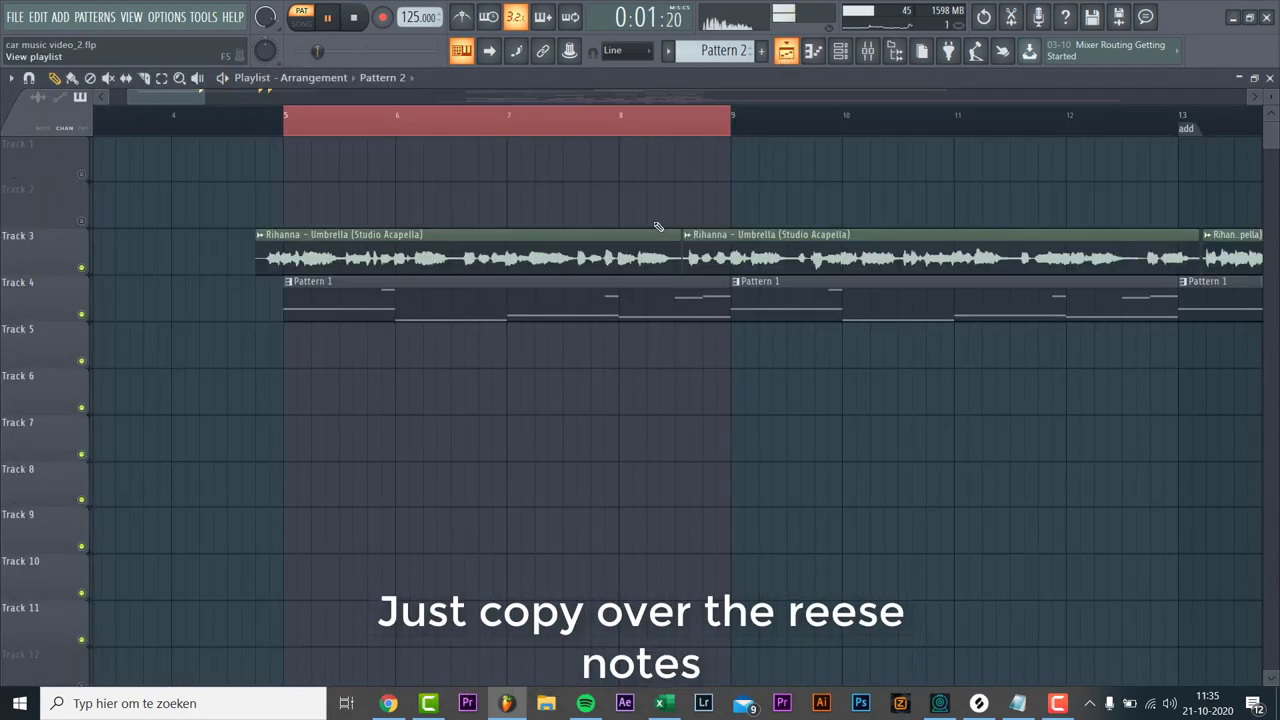
pyautogui.click(285, 358)
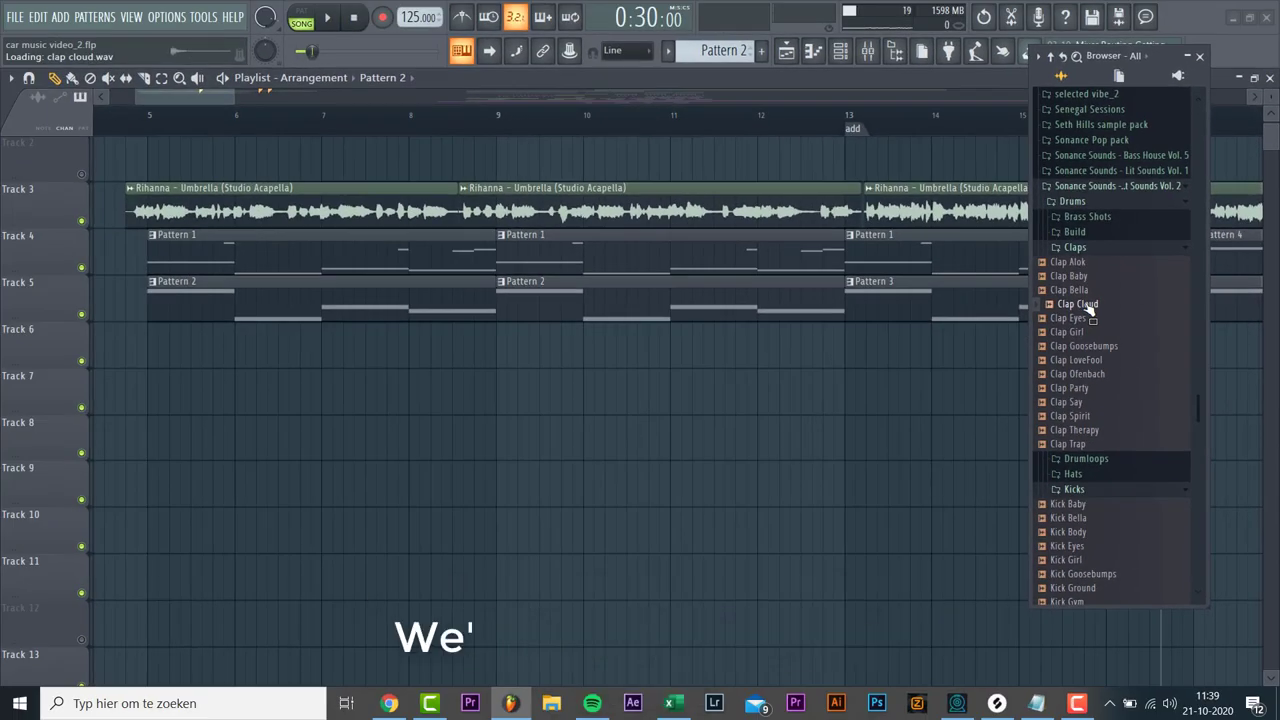
# - Place the Clap Cloud sample on Track 6 on the second and fourth beats of bar 9
pyautogui.moveTo(870, 305); pyautogui.dragTo(162, 452)
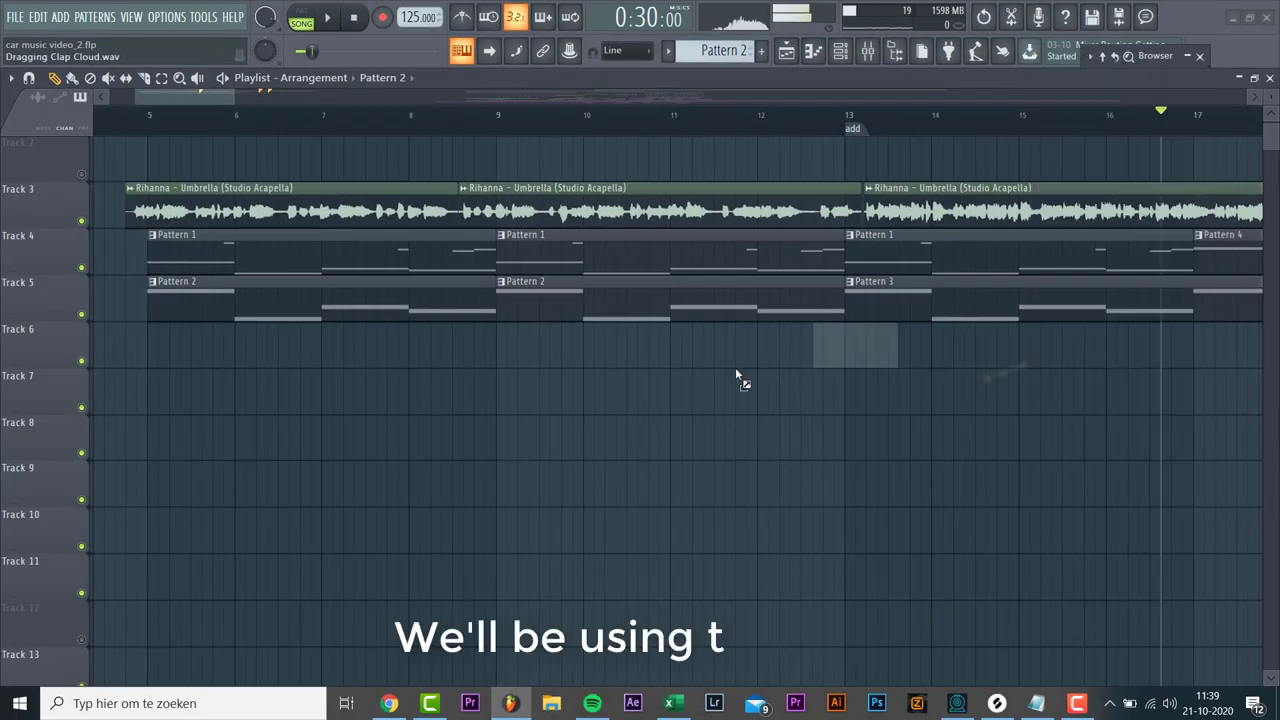
pyautogui.moveTo(532, 367); pyautogui.dragTo(520, 353)
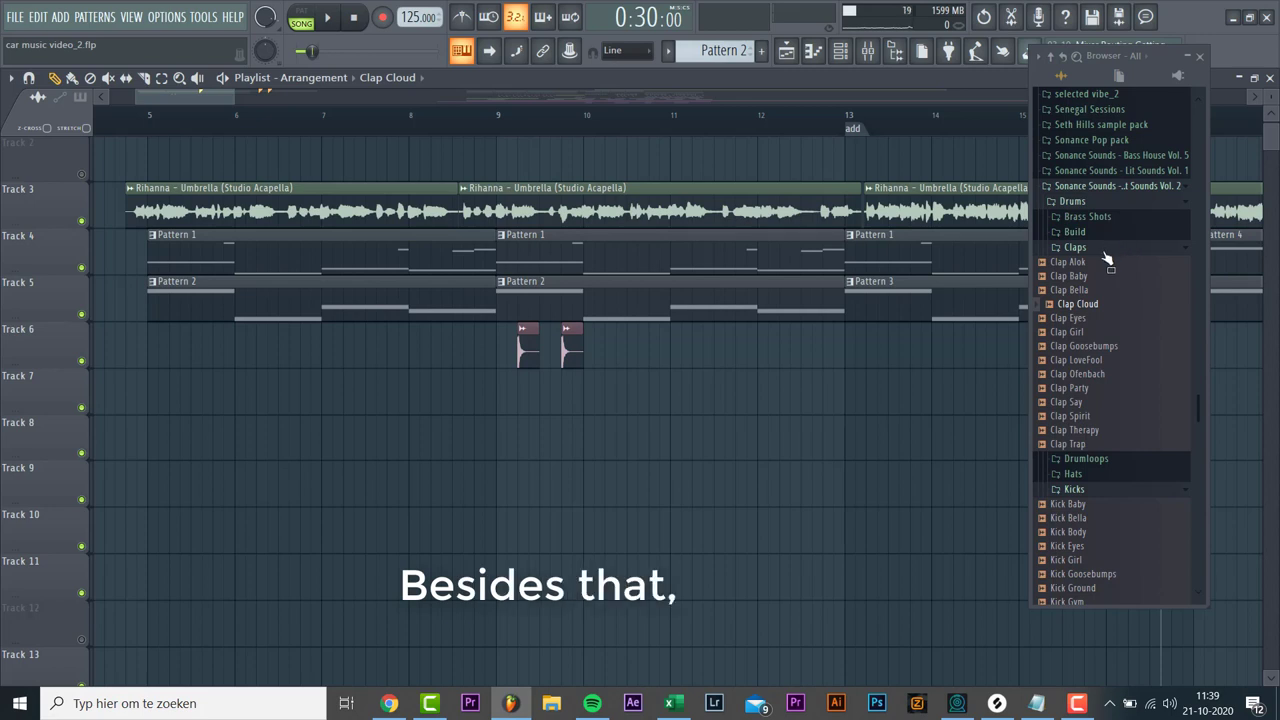
# - Place the Drumloop Trap sample from the Lit Sounds Vol. 2 Drumloops folder on Track 7 at bar 9
pyautogui.click(1074, 458)
pyautogui.scroll(-2, 1078, 470)
pyautogui.click(1082, 472)
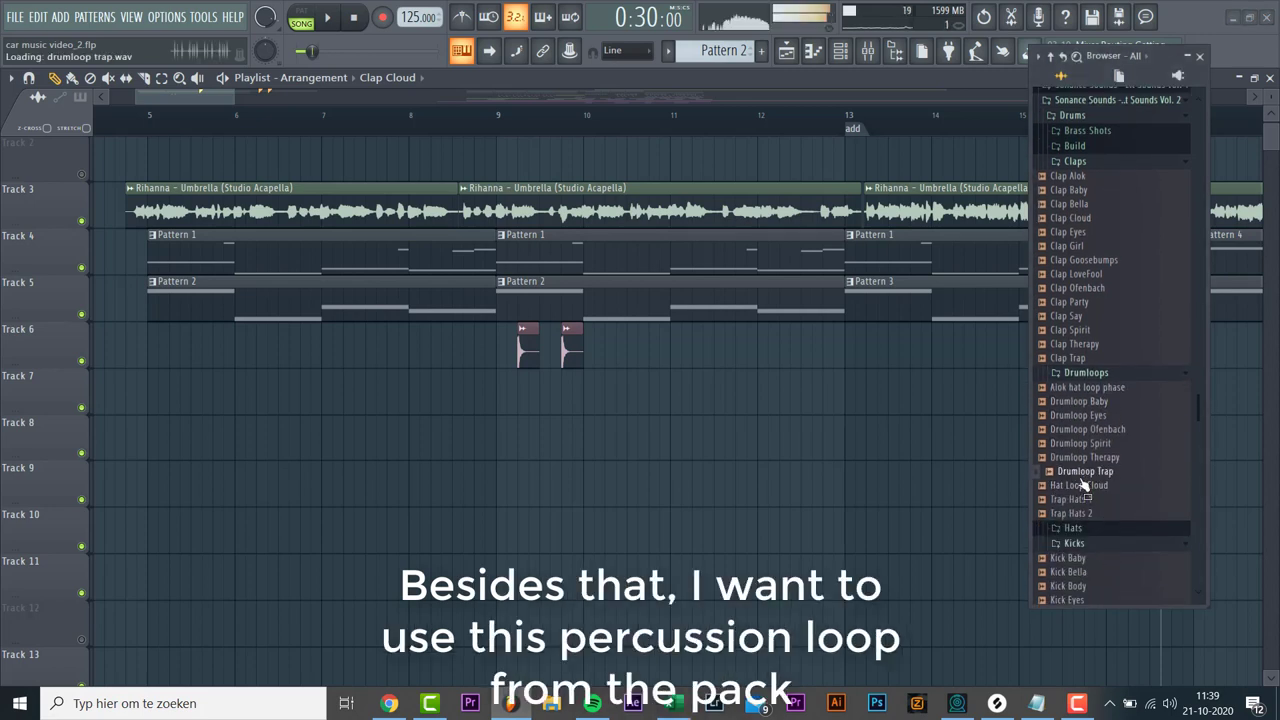
pyautogui.moveTo(1081, 479); pyautogui.dragTo(495, 400)
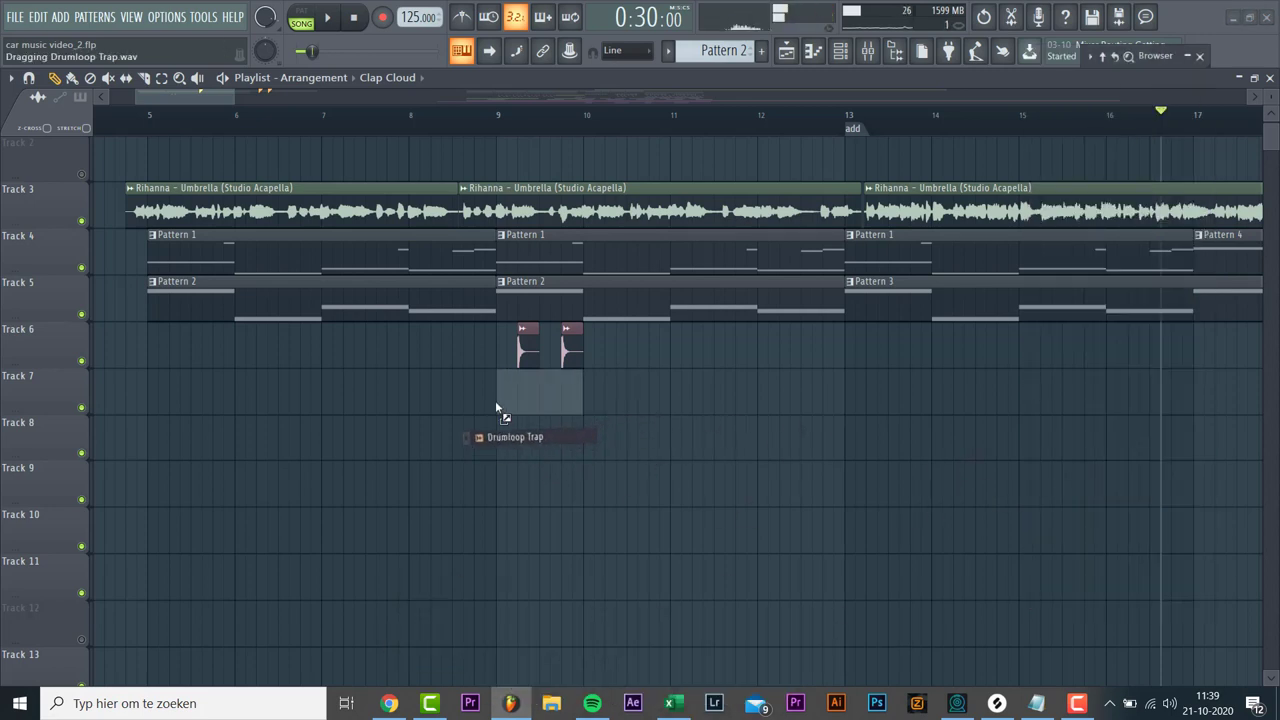
pyautogui.click(502, 374)
pyautogui.click(657, 447)
pyautogui.click(643, 520)
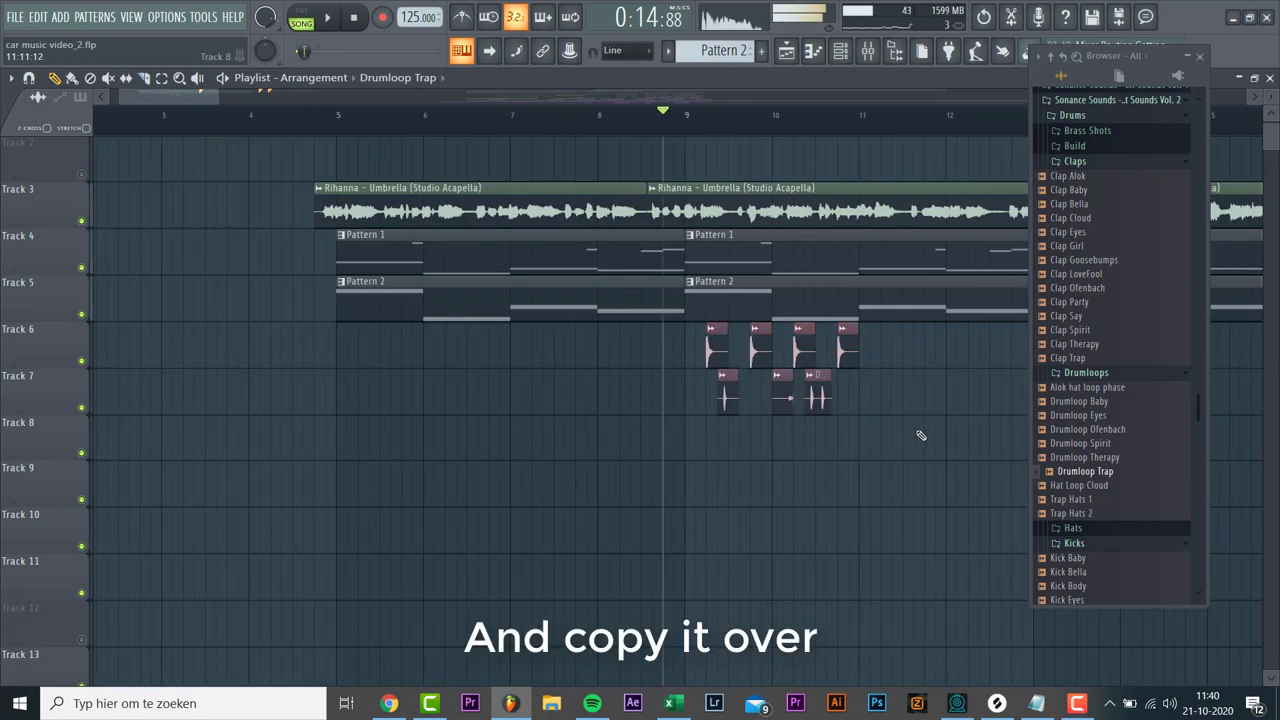
# - Select the clap and drumloop clips in bars 9 and 10 and duplicate them into the following bars
pyautogui.moveTo(909, 457); pyautogui.dragTo(691, 320)
pyautogui.hotkey('ctrl', 'b')
pyautogui.scroll(2, 766, 437)
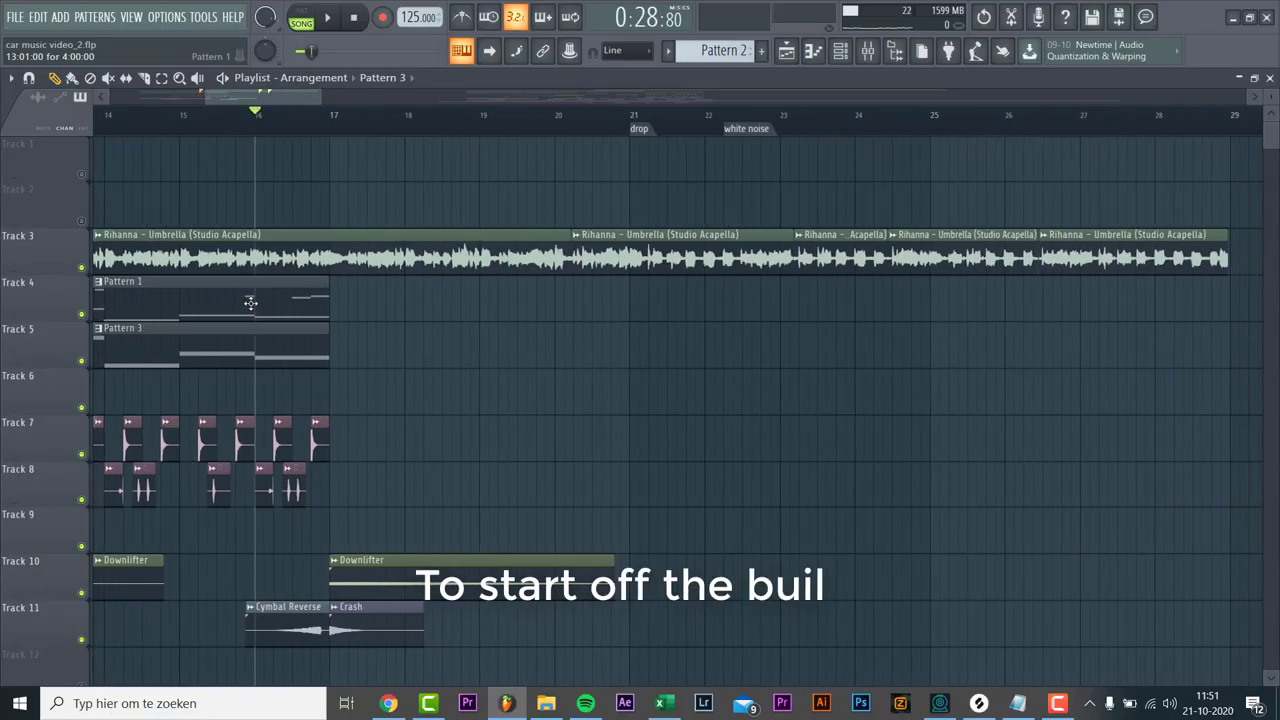
# - Add a sustained three-bar A#4 note at bar 9 of Pattern 1's Serum piano roll to start the build
pyautogui.doubleClick(250, 302)
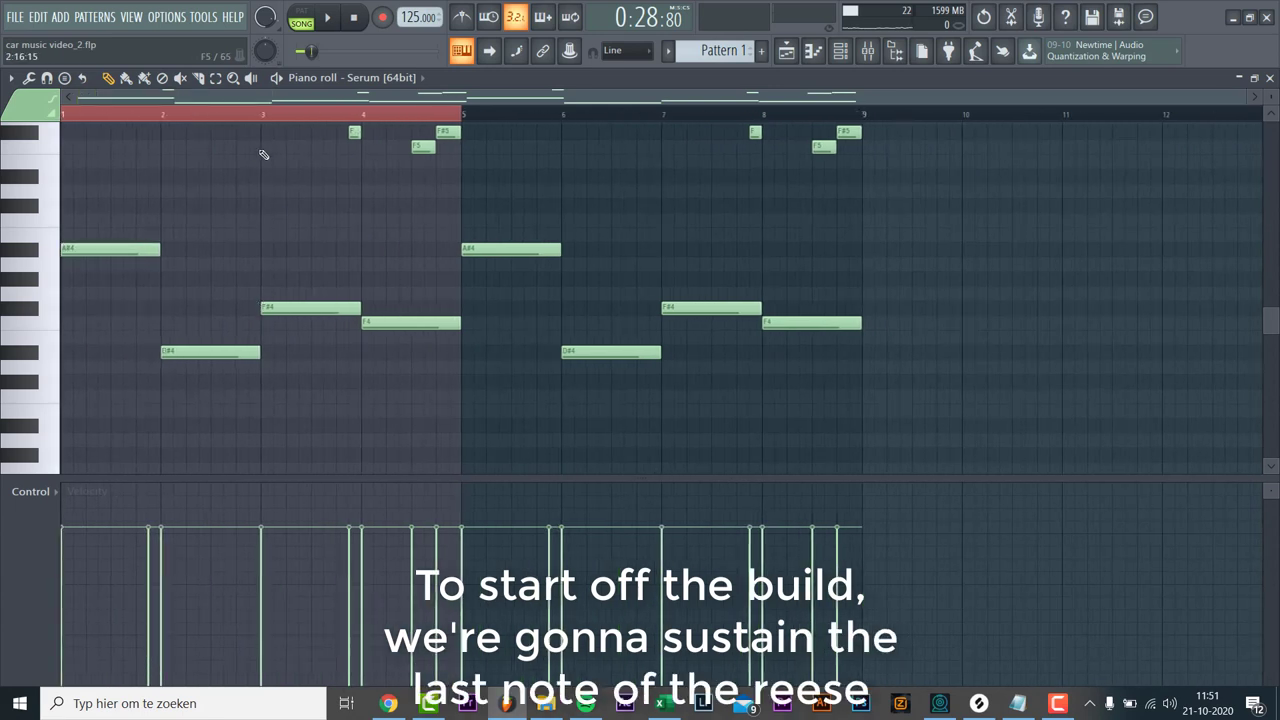
pyautogui.moveTo(424, 116); pyautogui.dragTo(461, 116)
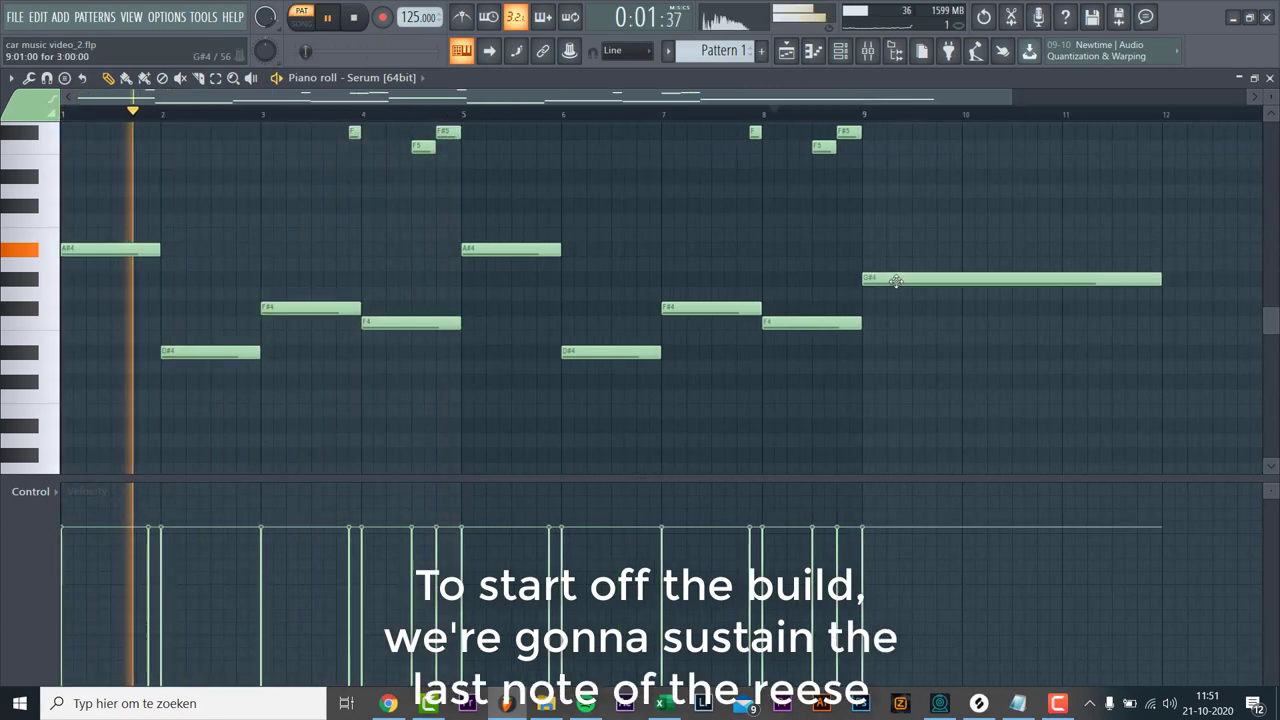
pyautogui.moveTo(894, 277); pyautogui.dragTo(894, 251)
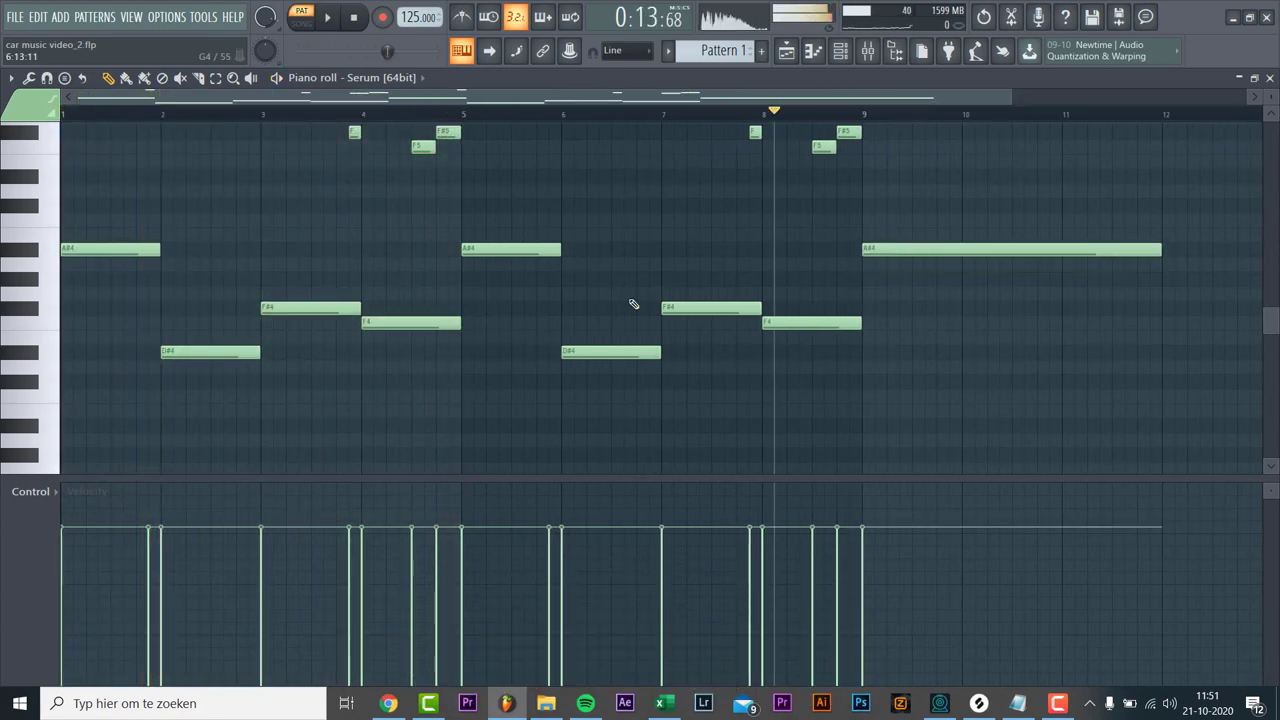
pyautogui.scroll(-2, 1032, 274)
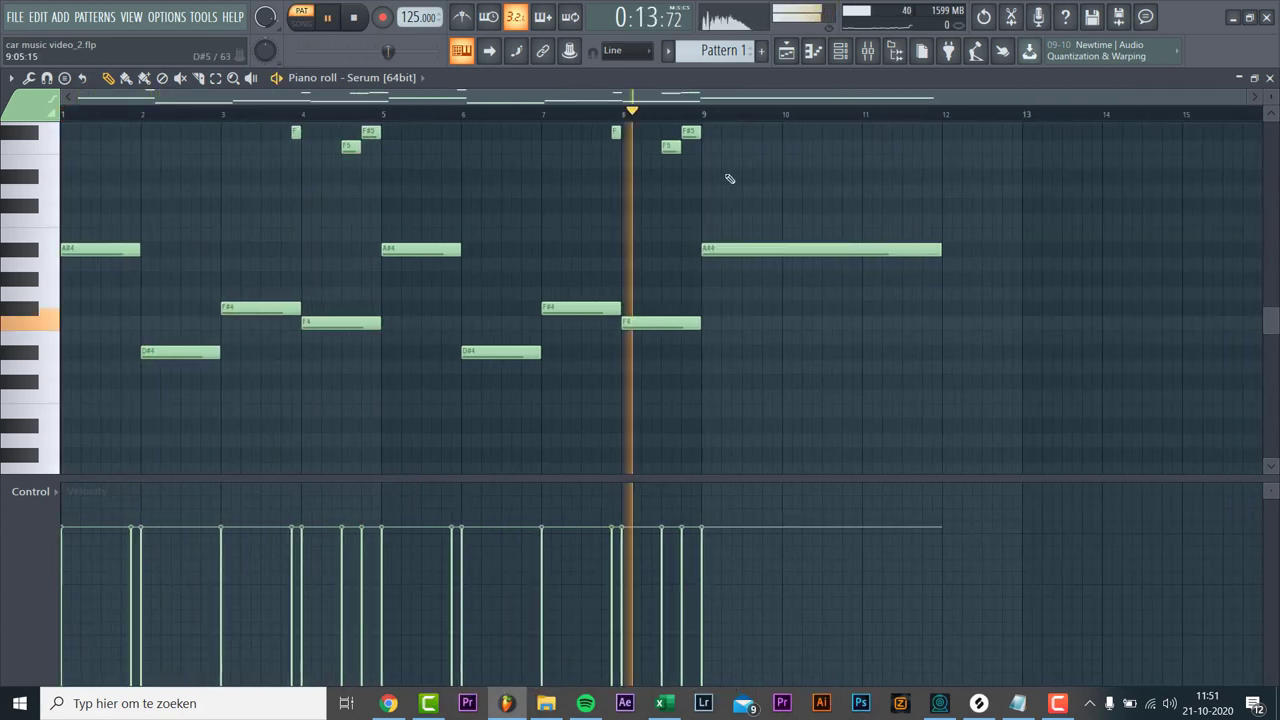
pyautogui.keyDown('ctrl'); pyautogui.scroll(2, 940, 314); pyautogui.keyUp('ctrl')
pyautogui.scroll(2, 819, 329)
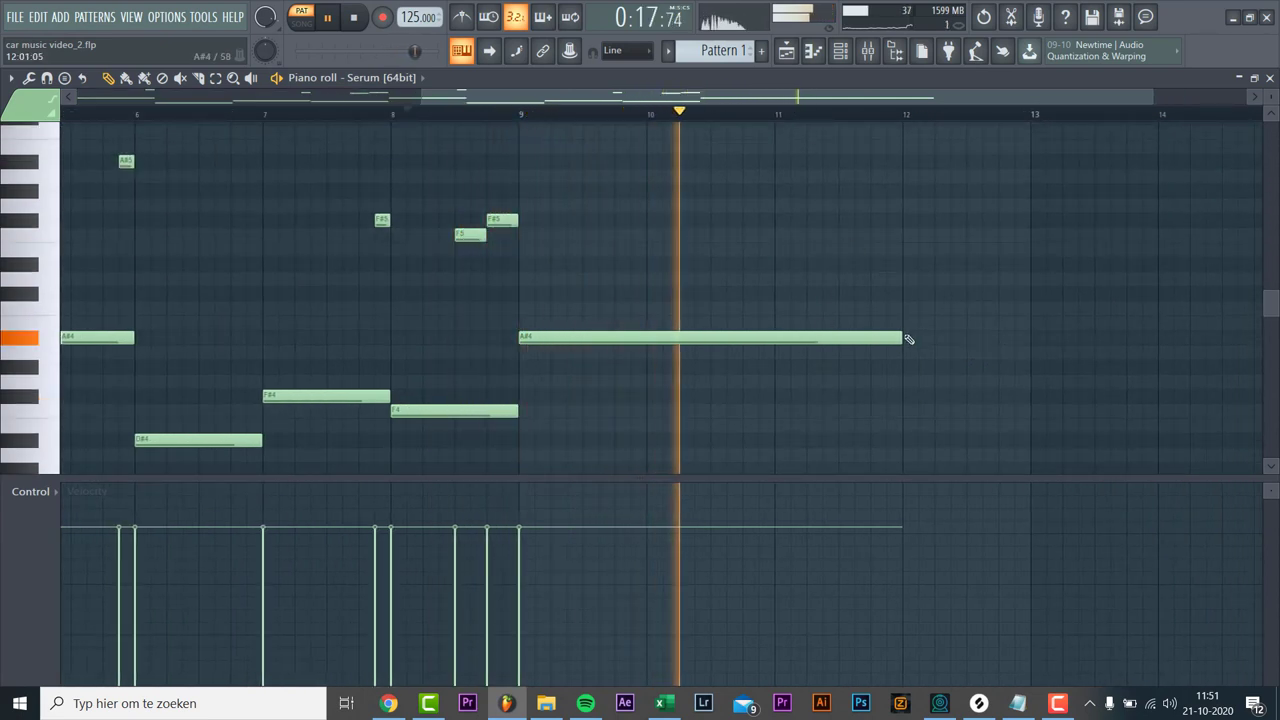
# - Place the three-bar sustained-note section of Pattern 1 on Track 4 at bar 17 of the playlist
pyautogui.click(788, 53)
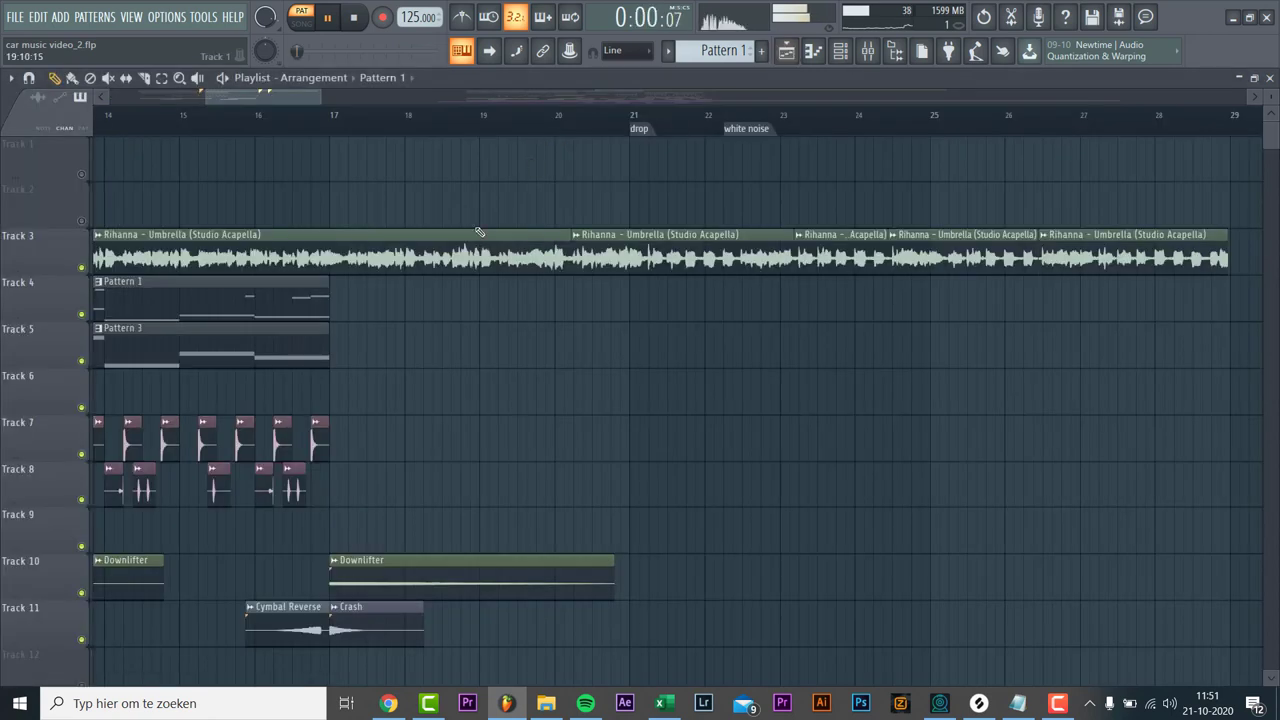
pyautogui.click(331, 303)
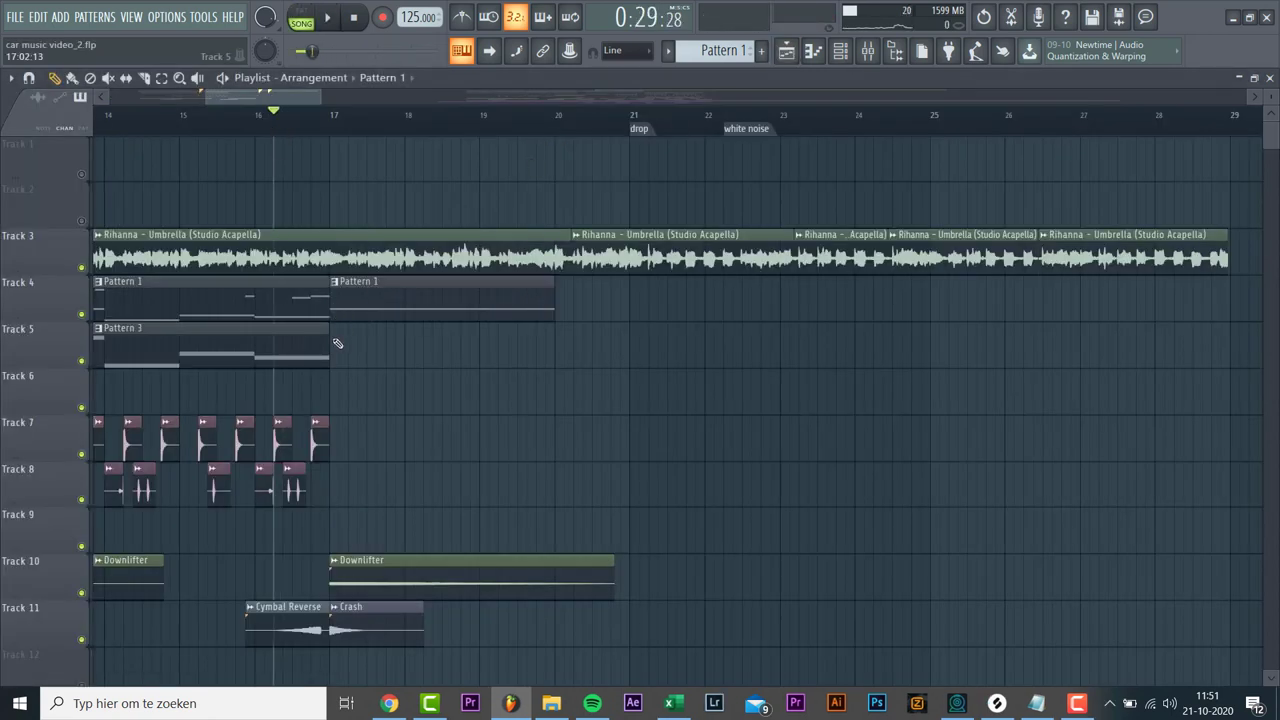
# - Add a sustained three-bar note to Pattern 3 for the build and extend its Track 5 clip to bar 21
pyautogui.doubleClick(326, 343)
pyautogui.click(502, 337)
pyautogui.click(785, 53)
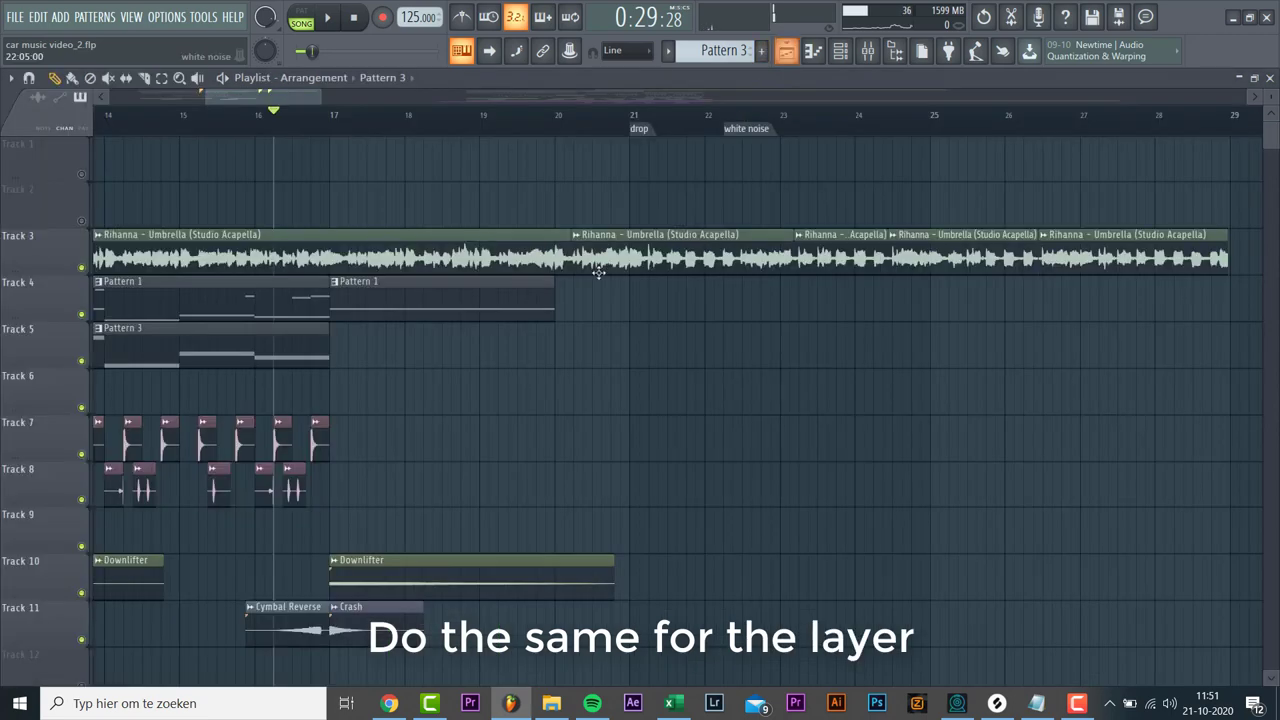
pyautogui.moveTo(593, 360); pyautogui.dragTo(633, 354)
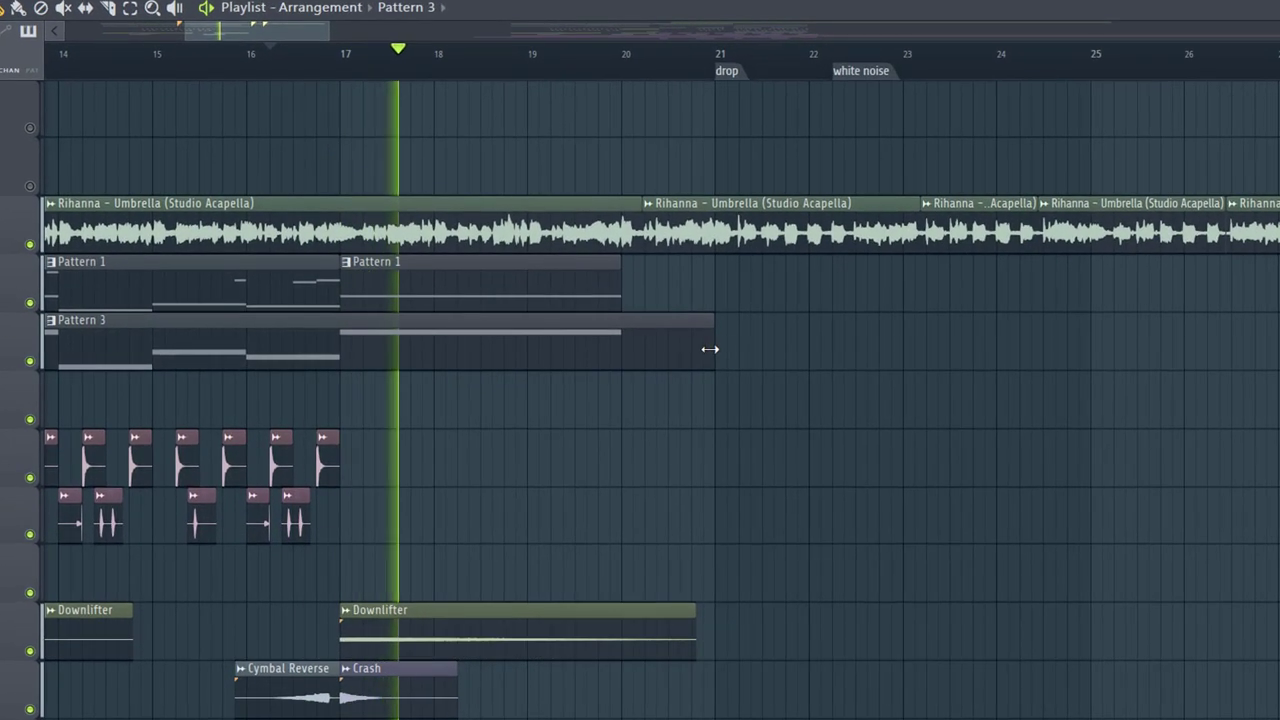
# - Place the Build 3 sample from the Lit Sounds Vol. 2 Build folder on Track 6 at bar 17
pyautogui.scroll(-2, 706, 314)
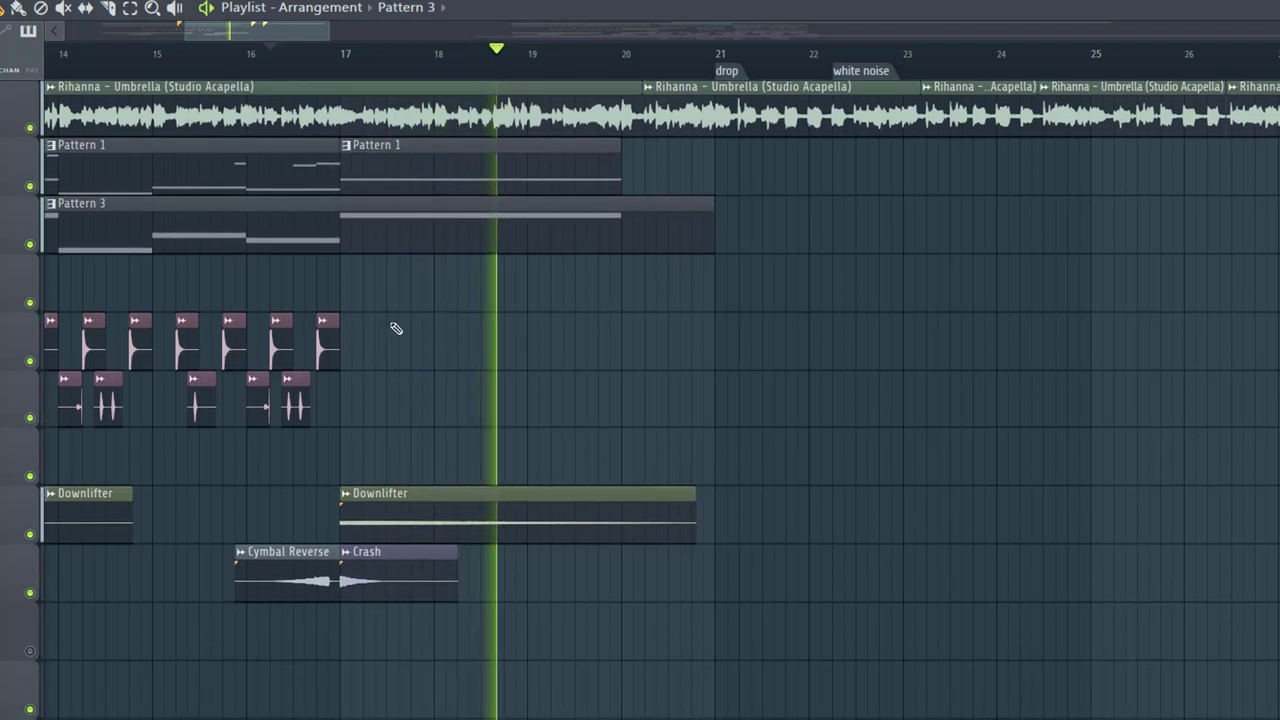
pyautogui.scroll(-1, 760, 280)
pyautogui.scroll(2, 833, 250)
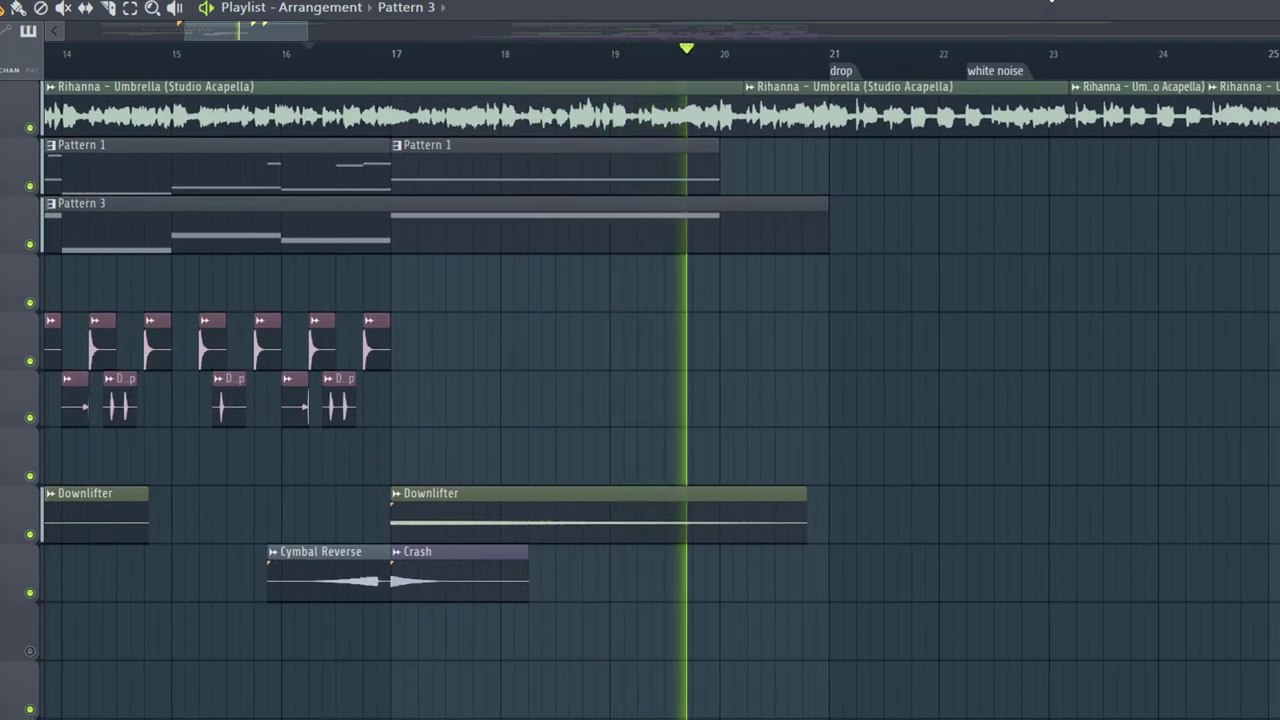
pyautogui.hotkey('alt', 'F8')
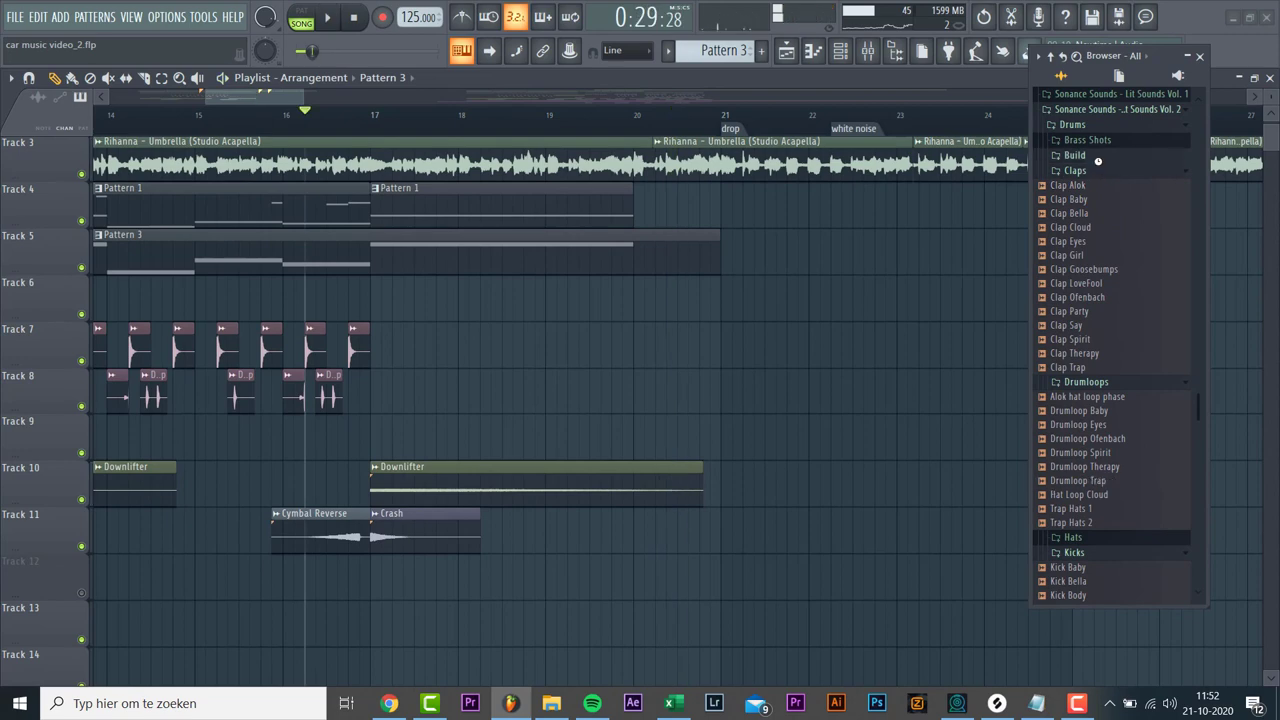
pyautogui.click(1097, 159)
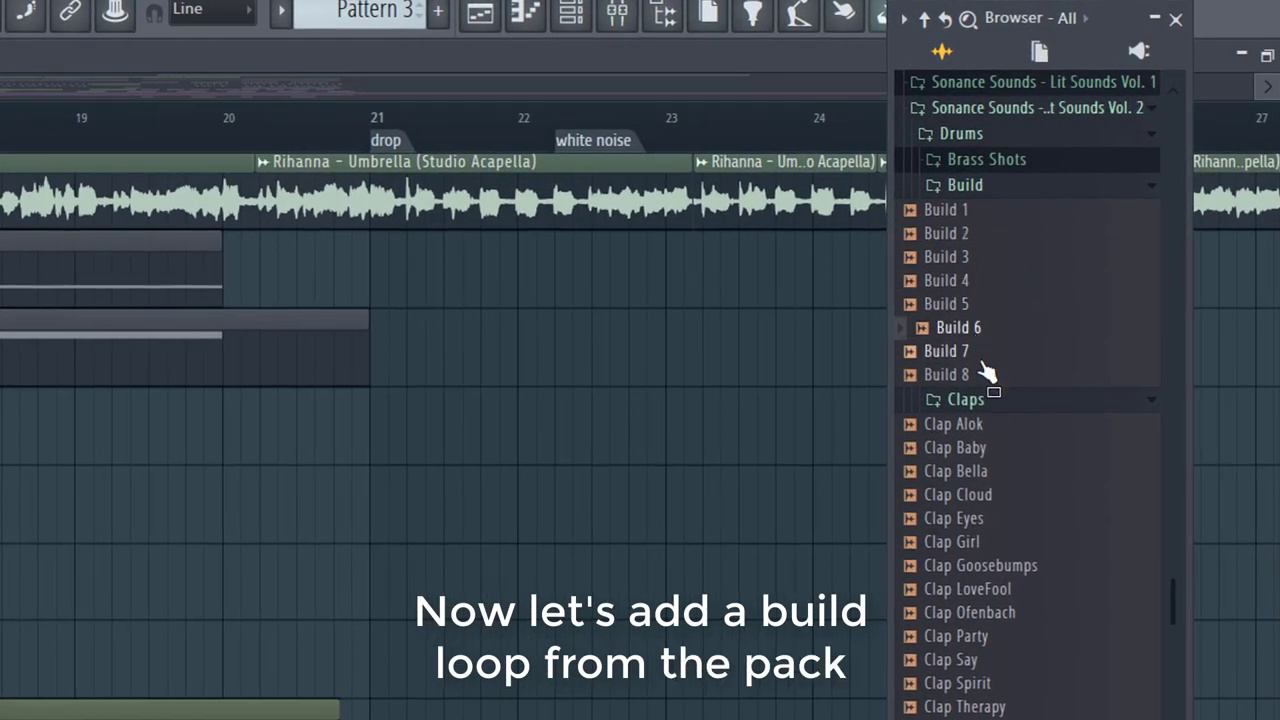
pyautogui.moveTo(946, 280); pyautogui.dragTo(381, 360)
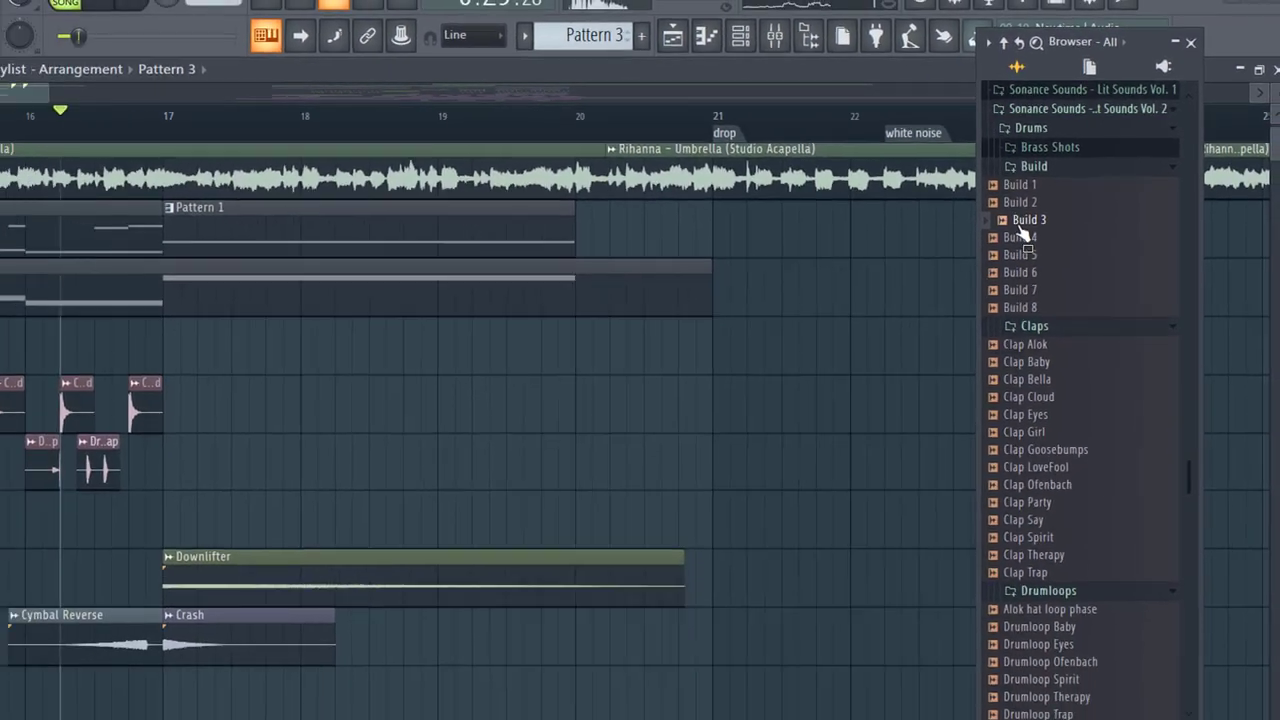
pyautogui.moveTo(796, 316); pyautogui.dragTo(328, 326)
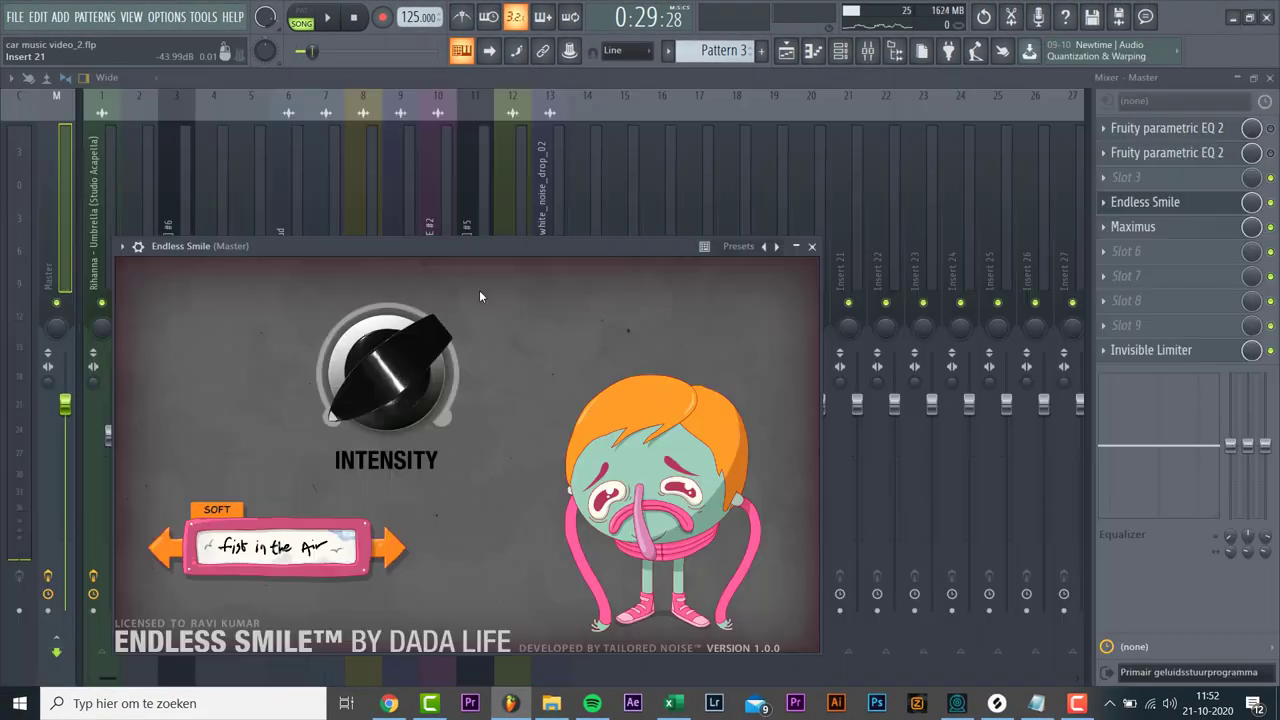
# - Turn up the Intensity of the Endless Smile effect on the master channel
pyautogui.moveTo(493, 234); pyautogui.dragTo(556, 197)
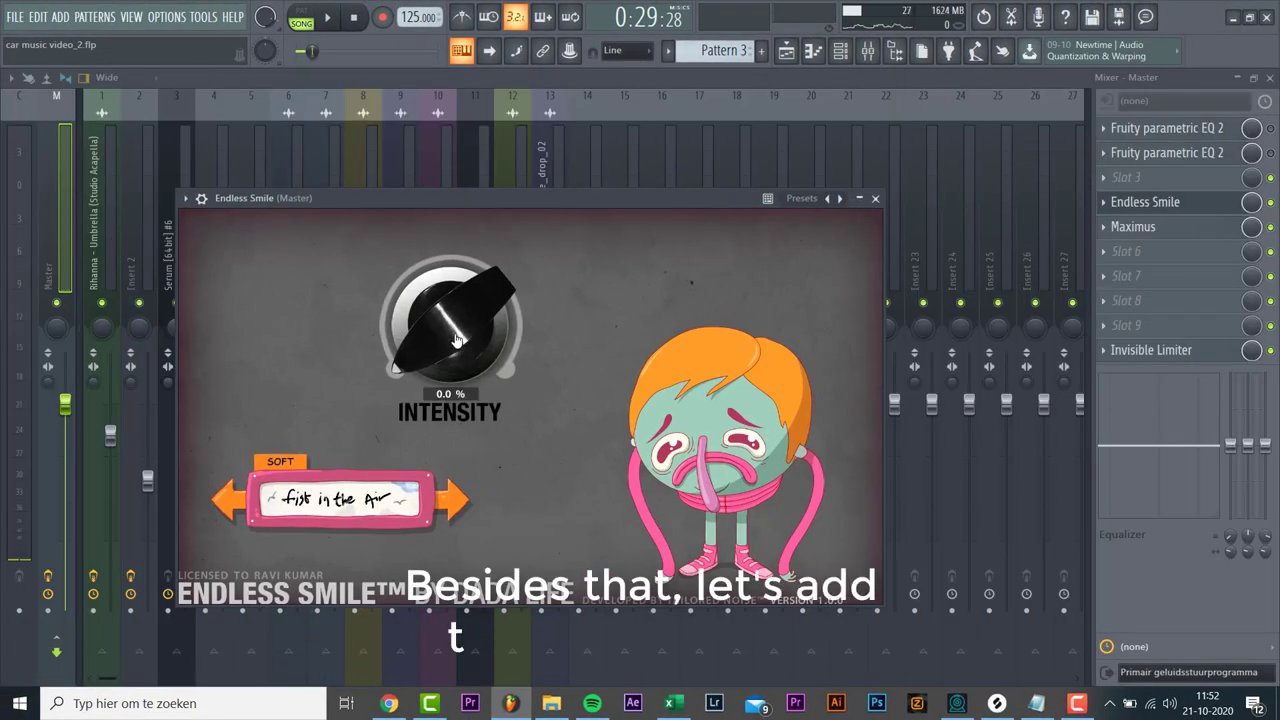
pyautogui.moveTo(457, 297); pyautogui.dragTo(484, 220)
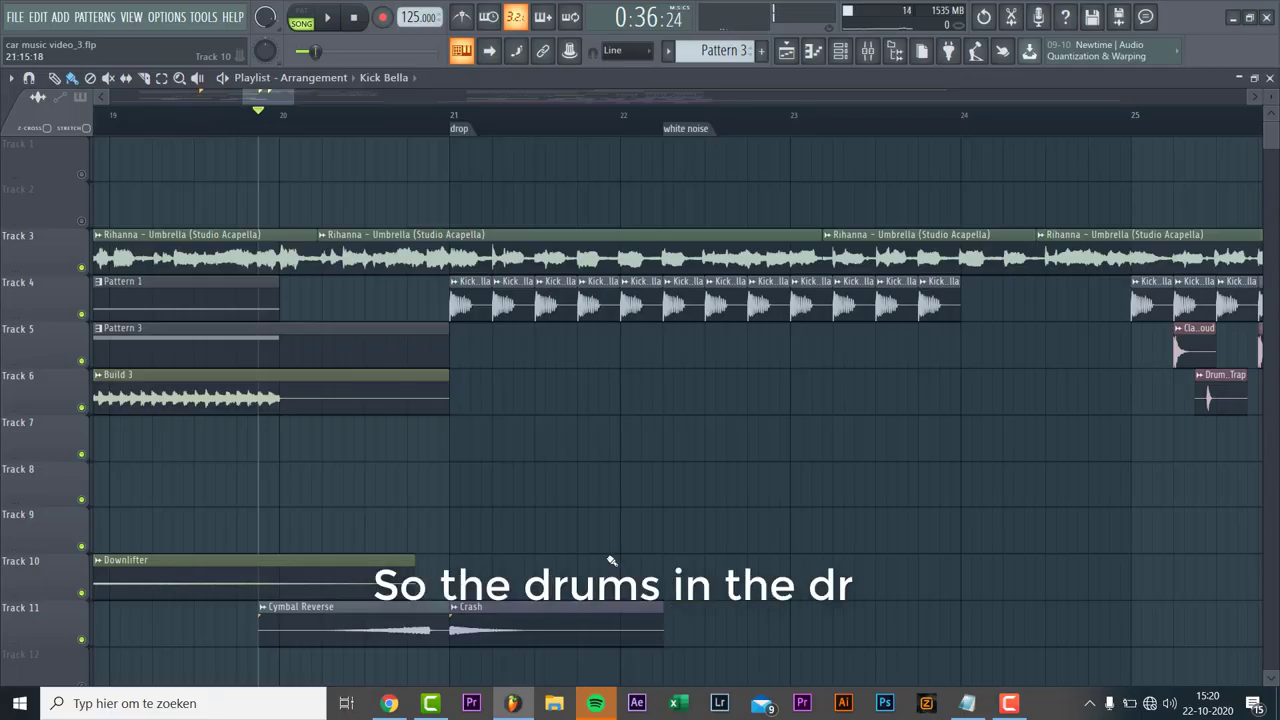
# - Add another Serum channel and copy the one-bar notes A#4, D#4, F#4 and F4 into its Pattern 9 piano roll
pyautogui.scroll(2, 611, 561)
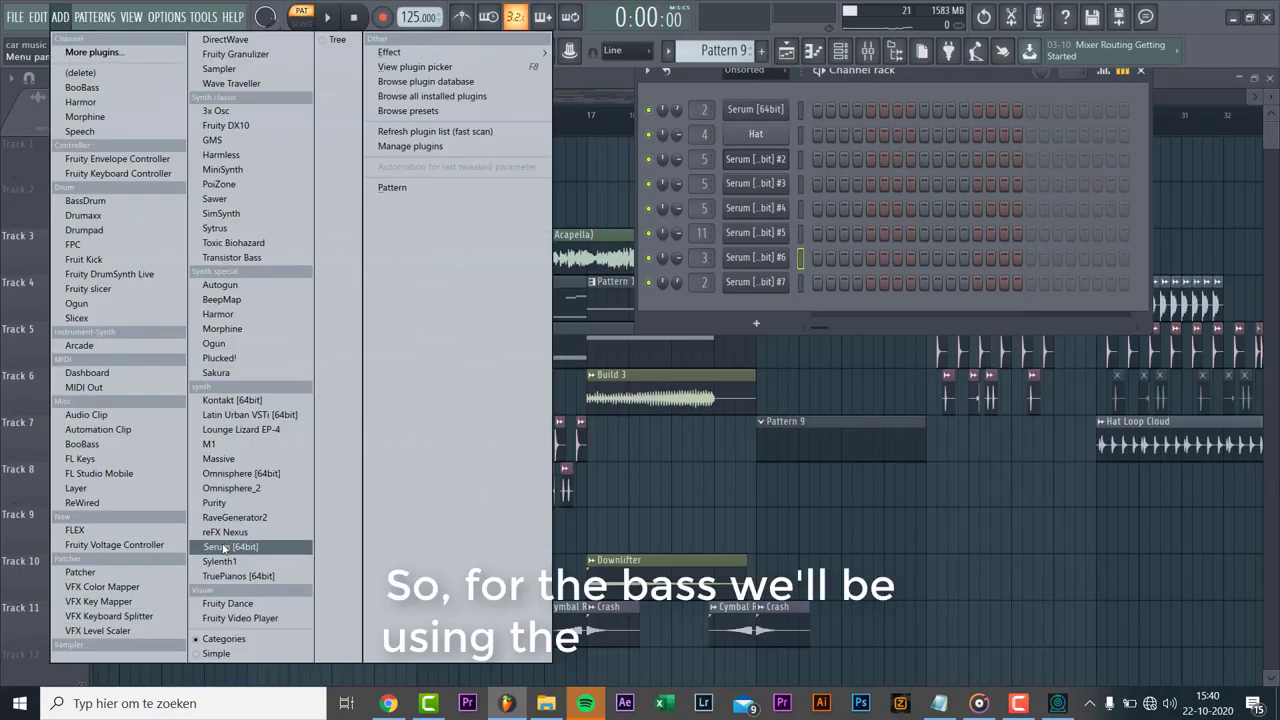
pyautogui.click(224, 548)
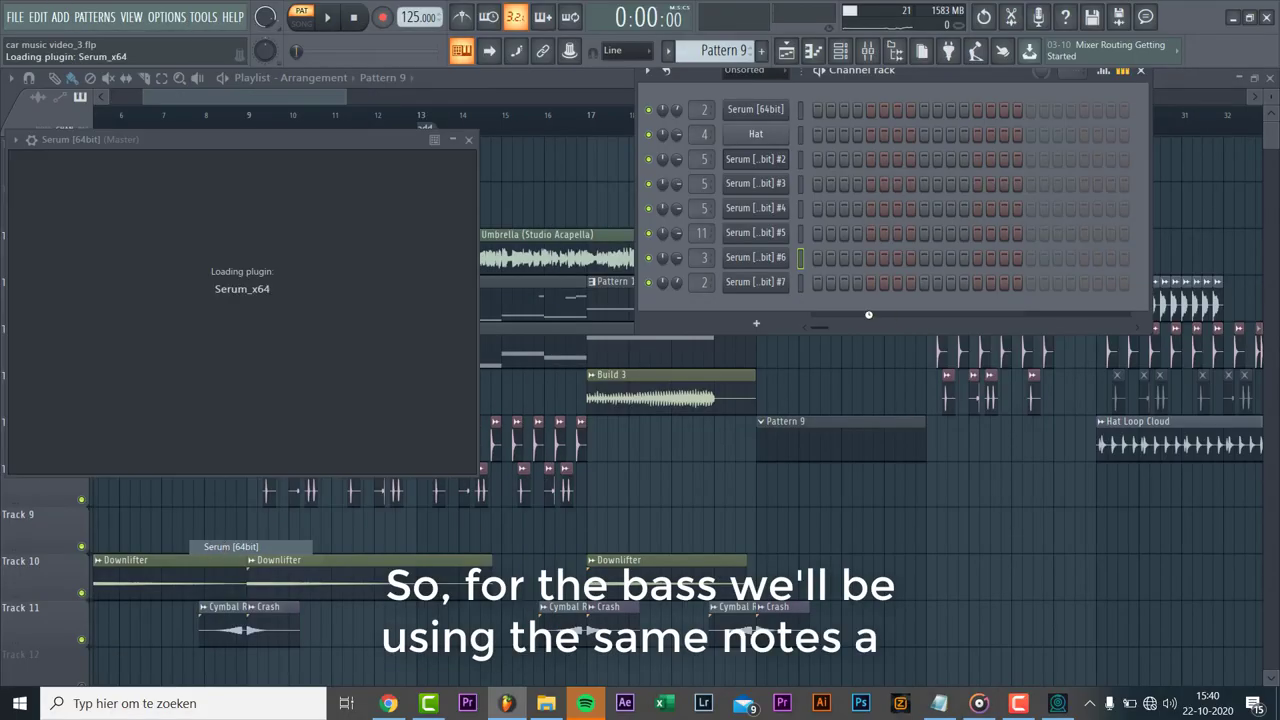
pyautogui.click(805, 313)
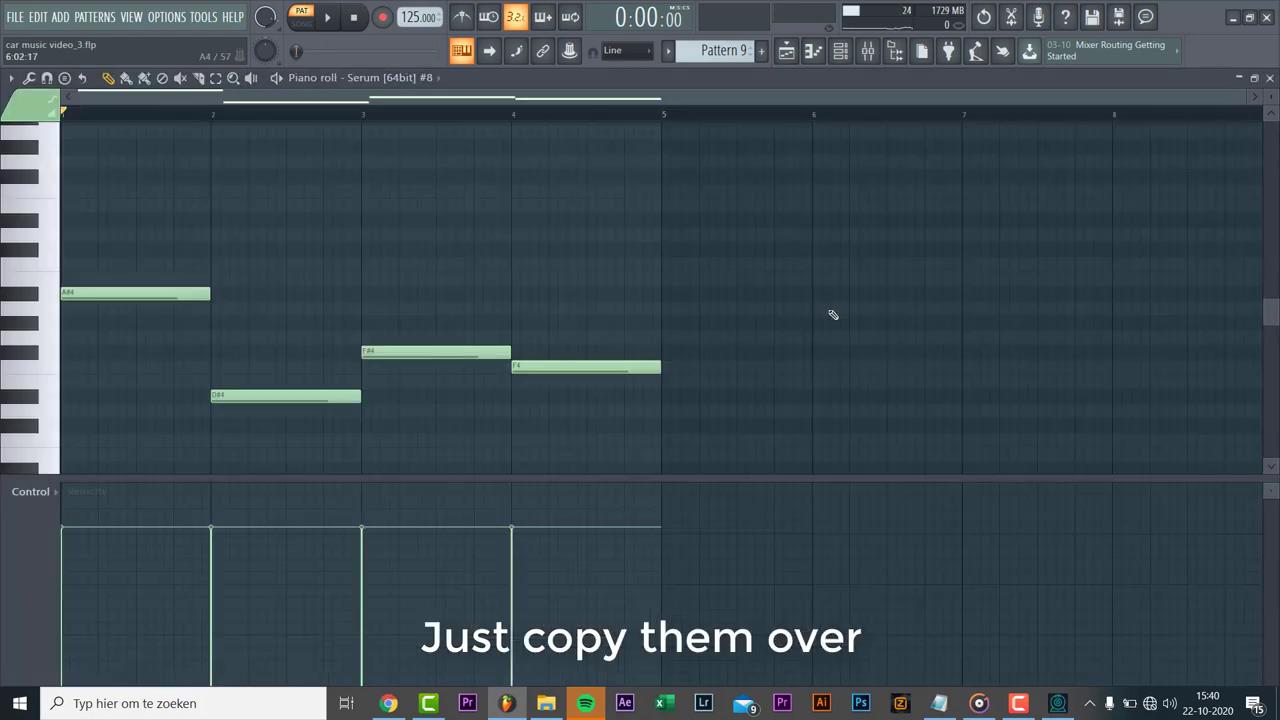
pyautogui.press('F7')
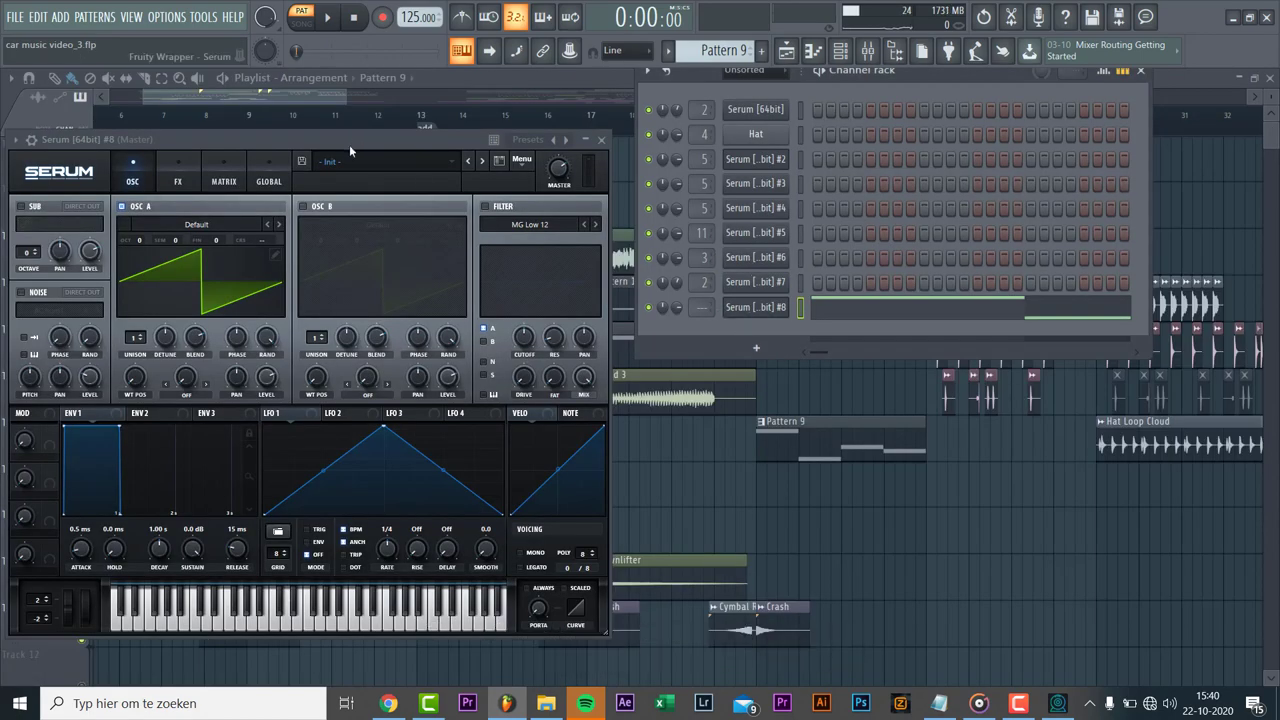
# - Load the BS Dancing 1 preset from the Lit Sounds 2 bank into Serum #8
pyautogui.moveTo(349, 144); pyautogui.dragTo(472, 121)
pyautogui.click(470, 138)
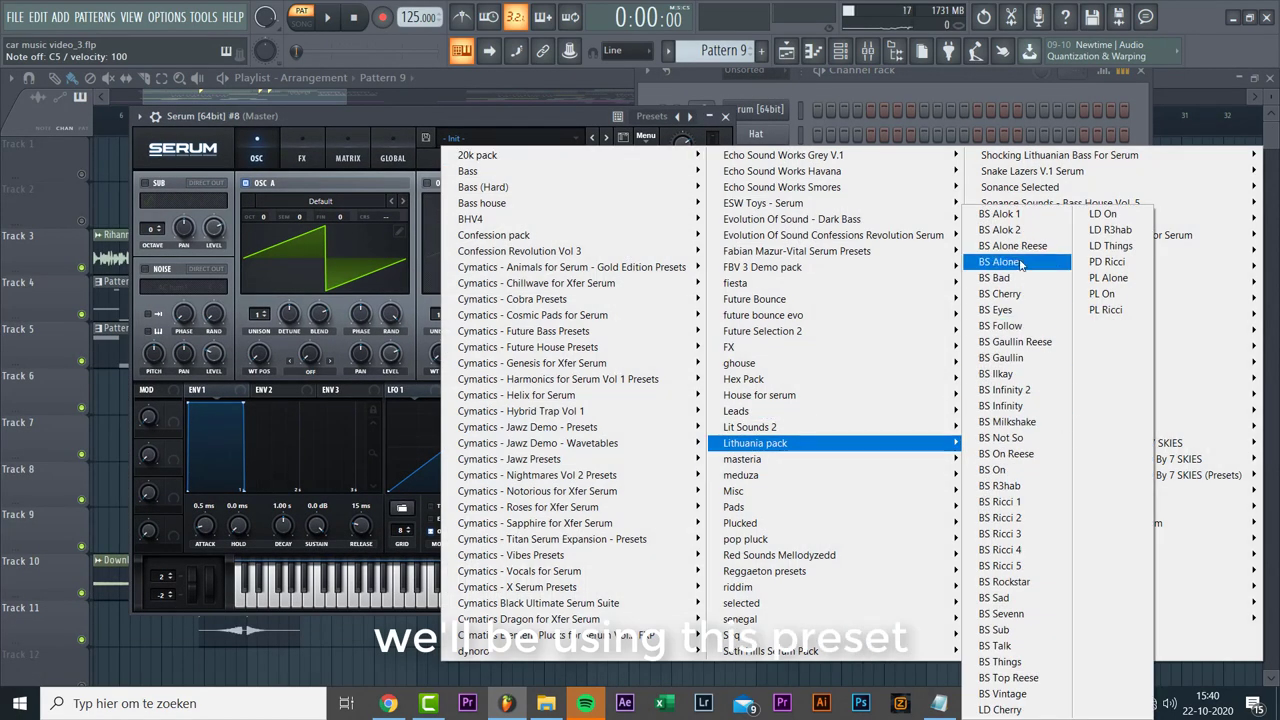
pyautogui.moveTo(805, 428)
pyautogui.click(1035, 374)
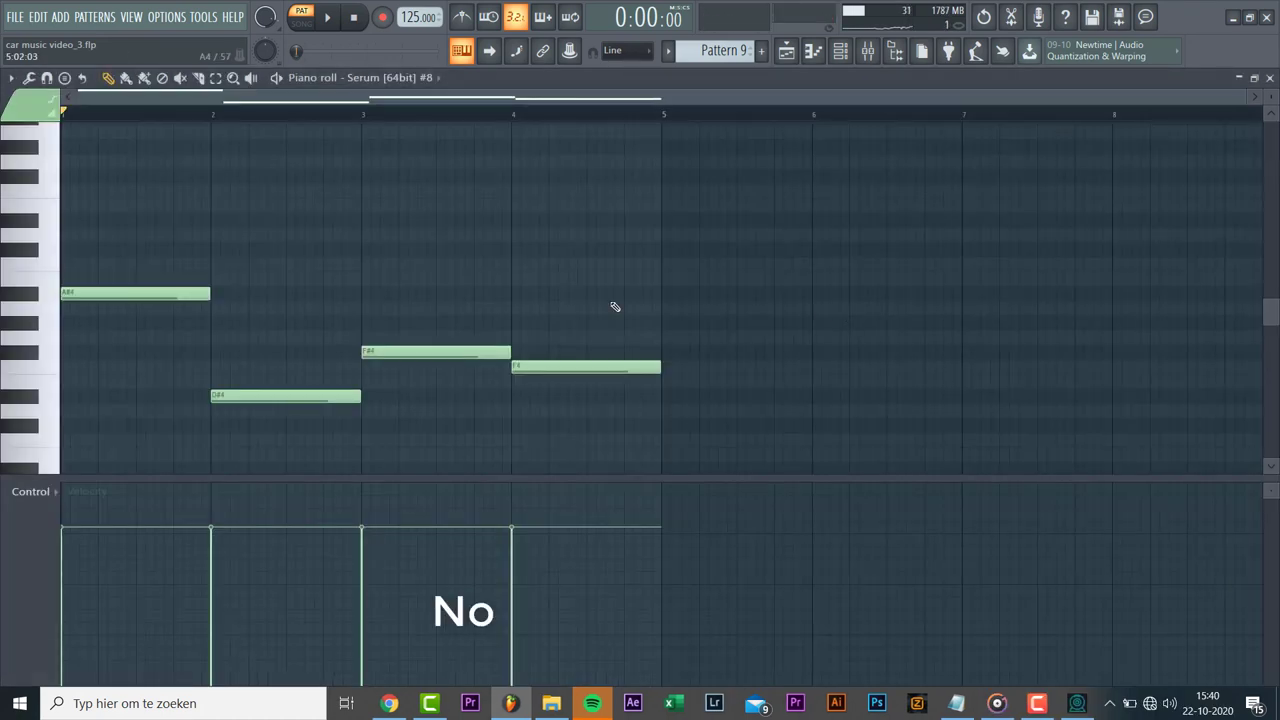
# - Shorten Serum #8's bass notes to an eighth of a bar and repeat them with gaps to form a rhythm in every bar
pyautogui.scroll(-2, 211, 257)
pyautogui.hotkey('ctrl', 'a')
pyautogui.moveTo(211, 249); pyautogui.dragTo(27, 245)
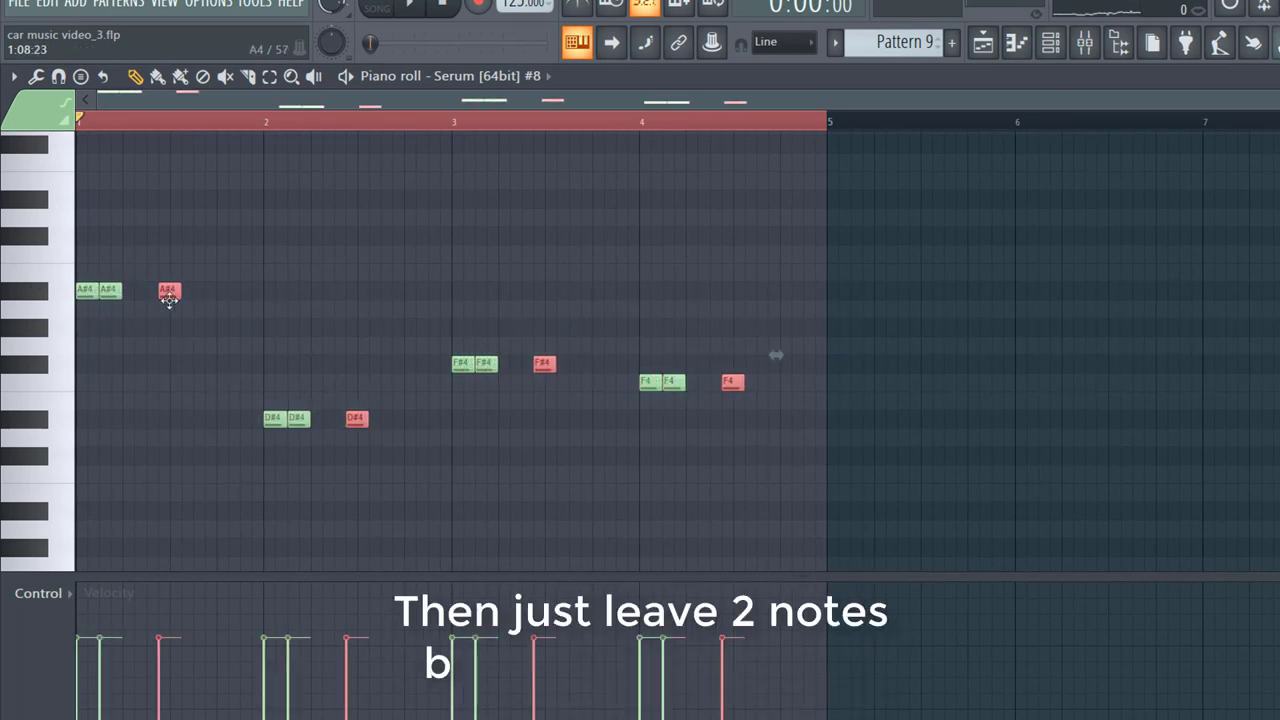
pyautogui.moveTo(169, 291); pyautogui.dragTo(205, 291)
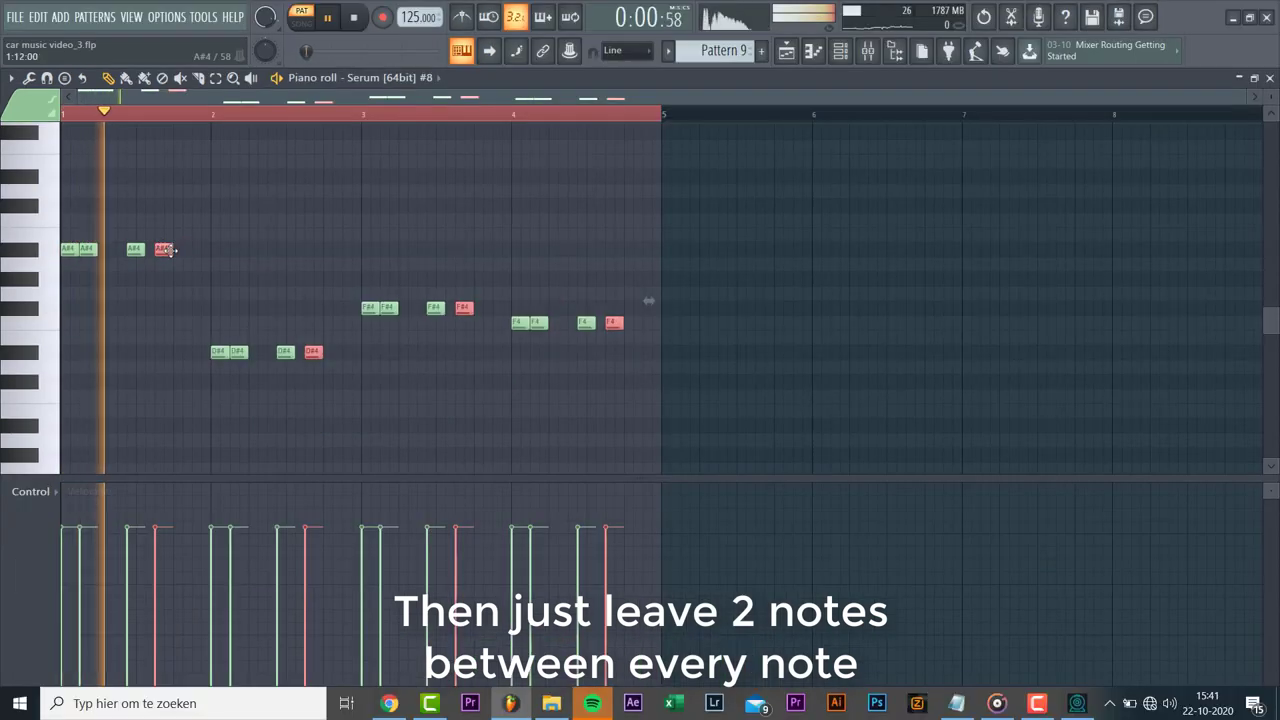
# - Add further short notes back to back at the end of each bar's bass rhythm, keeping each bar's pitch
pyautogui.hotkey('ctrl', 'b')
pyautogui.scroll(3, 167, 250)
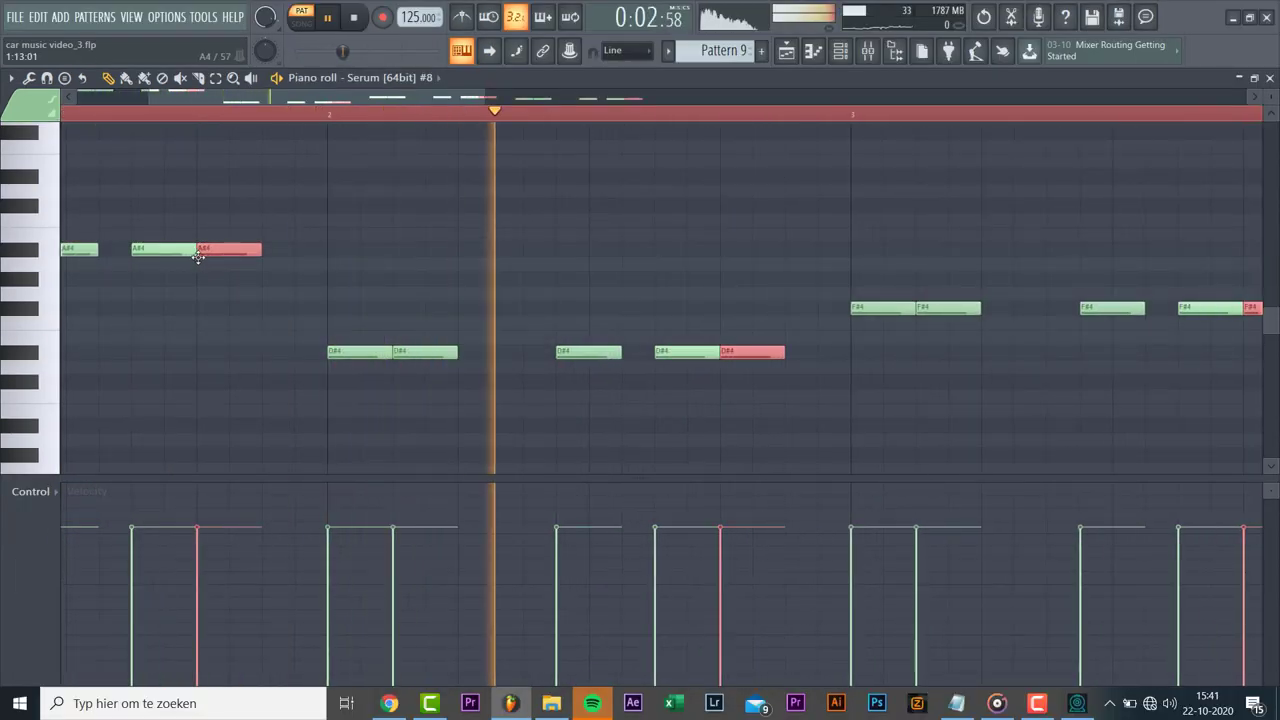
pyautogui.click(198, 258)
pyautogui.scroll(-4, 214, 263)
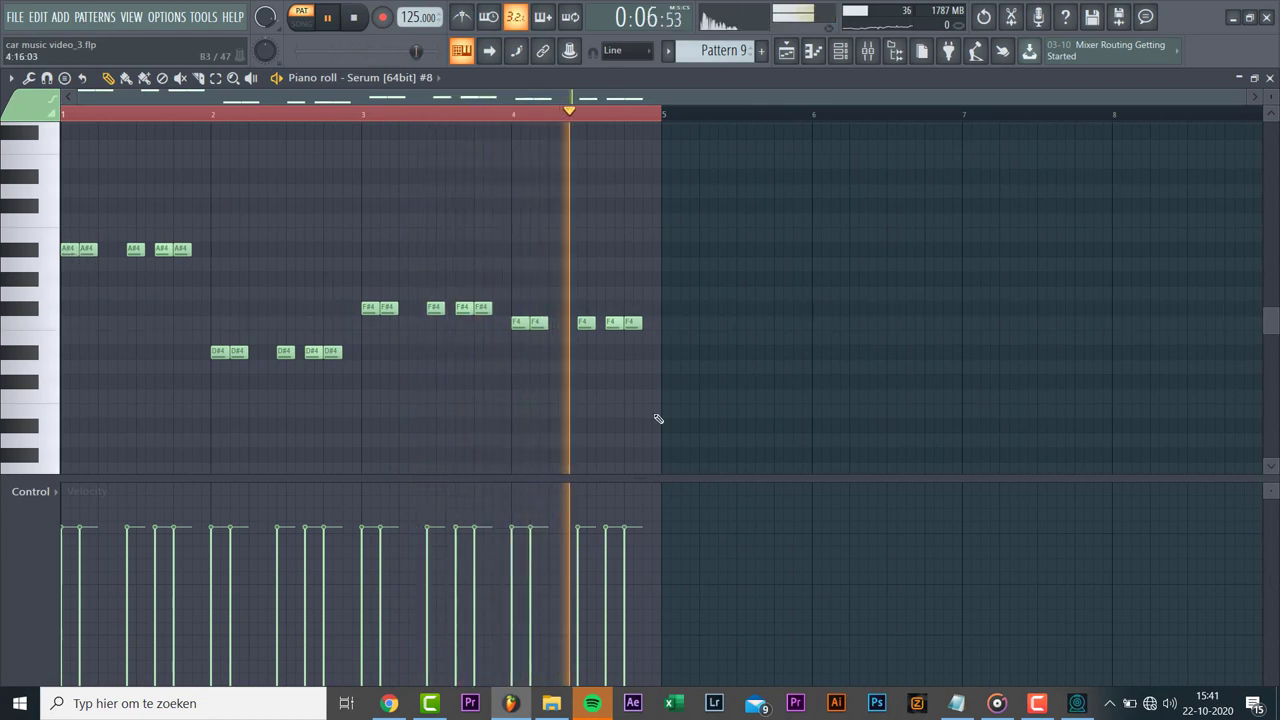
pyautogui.keyDown('ctrl'); pyautogui.click(185, 248); pyautogui.keyUp('ctrl')
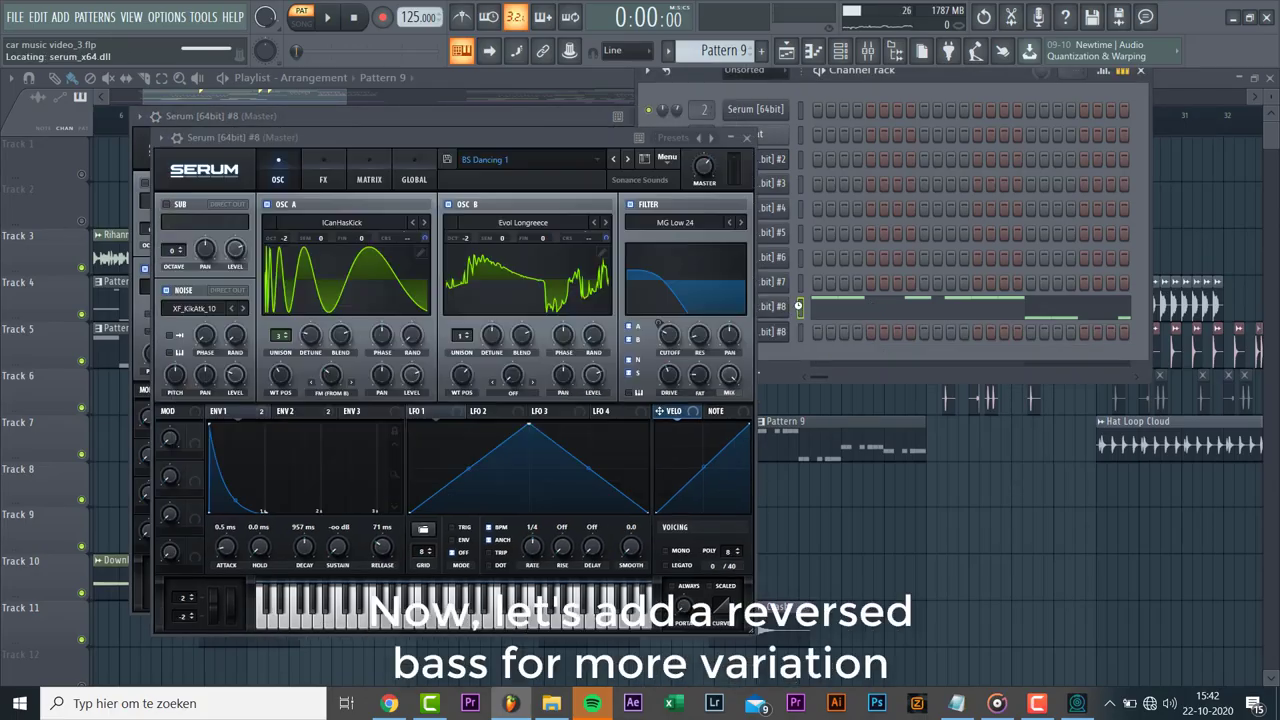
# - Load the BS Alok 2 preset from the Lit Sounds 2 bank into Serum #9 for the reversed bass
pyautogui.moveTo(538, 146); pyautogui.dragTo(562, 158)
pyautogui.click(560, 171)
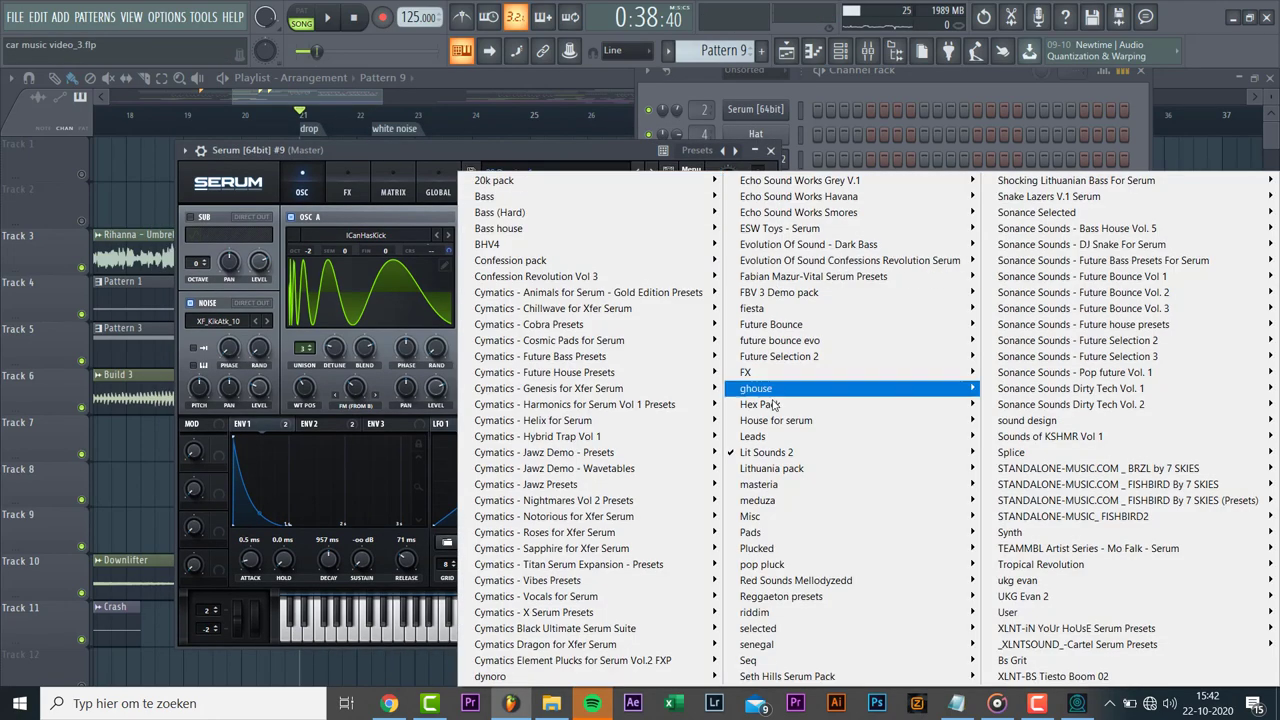
pyautogui.moveTo(765, 452)
pyautogui.click(1053, 261)
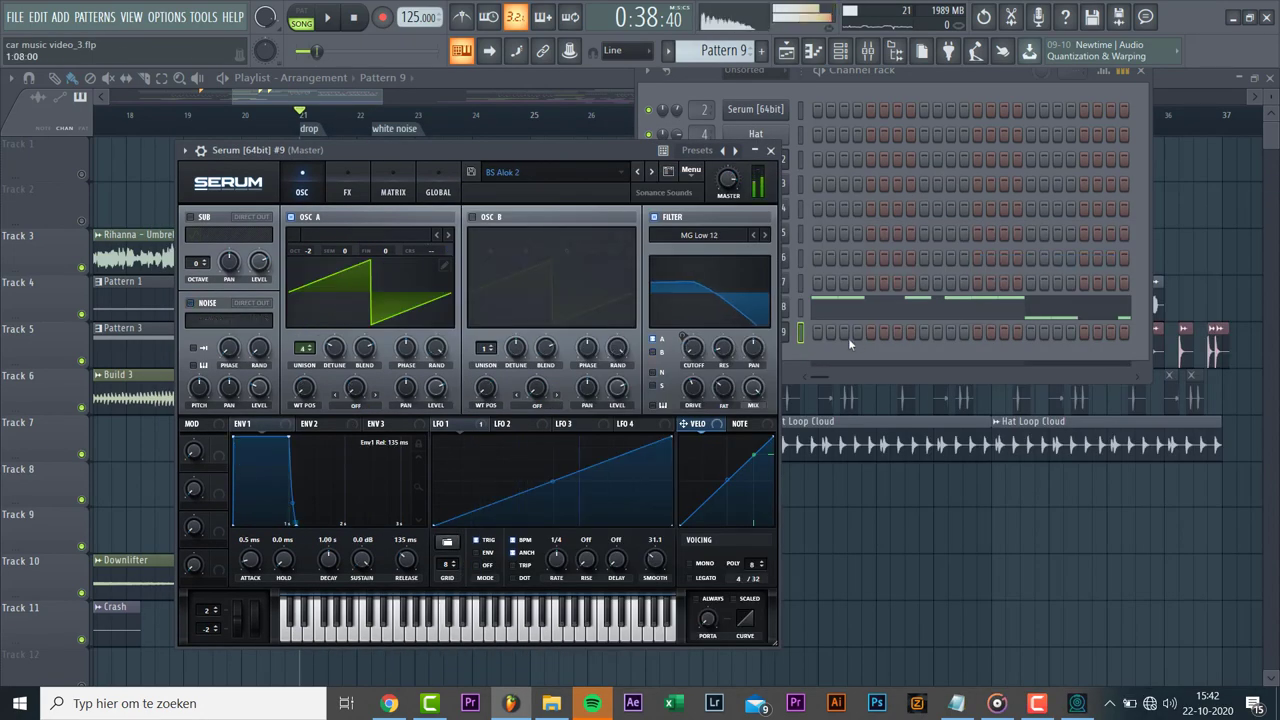
# - Place a four-step reversed bass note near the end of bar 2 in Serum #9's piano roll and preview it
pyautogui.click(800, 339)
pyautogui.rightClick(770, 340)
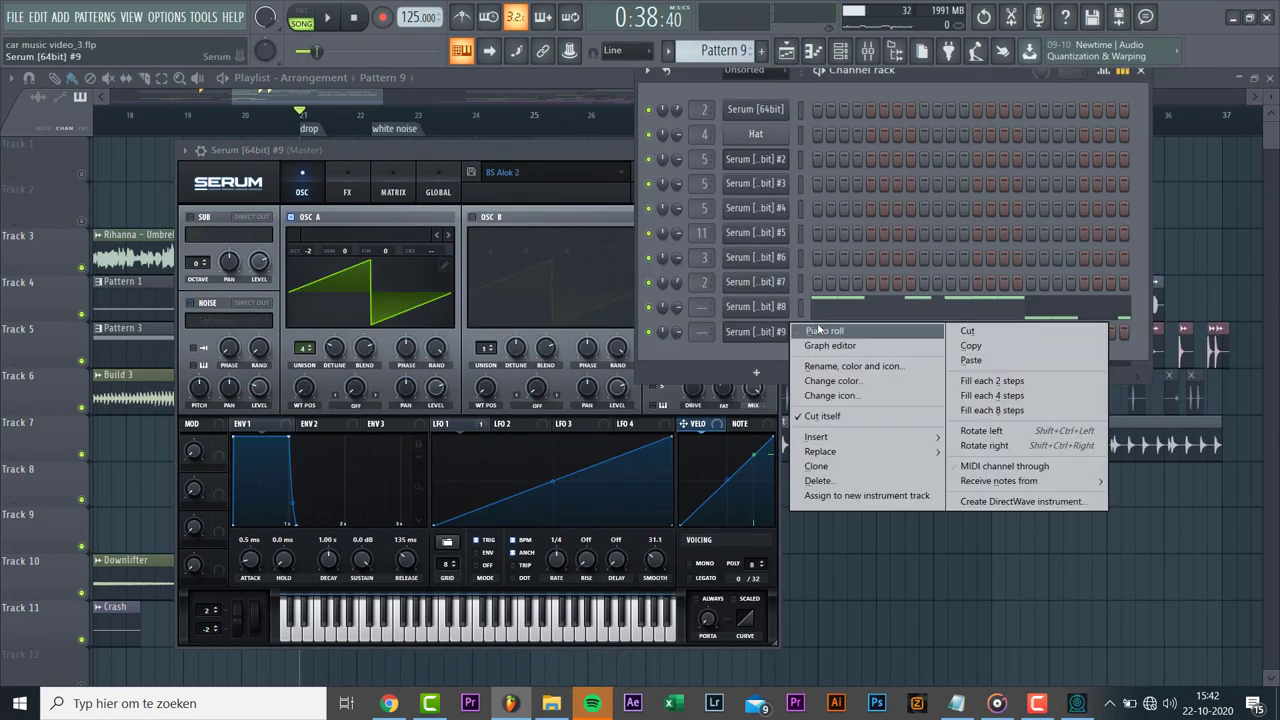
pyautogui.click(822, 330)
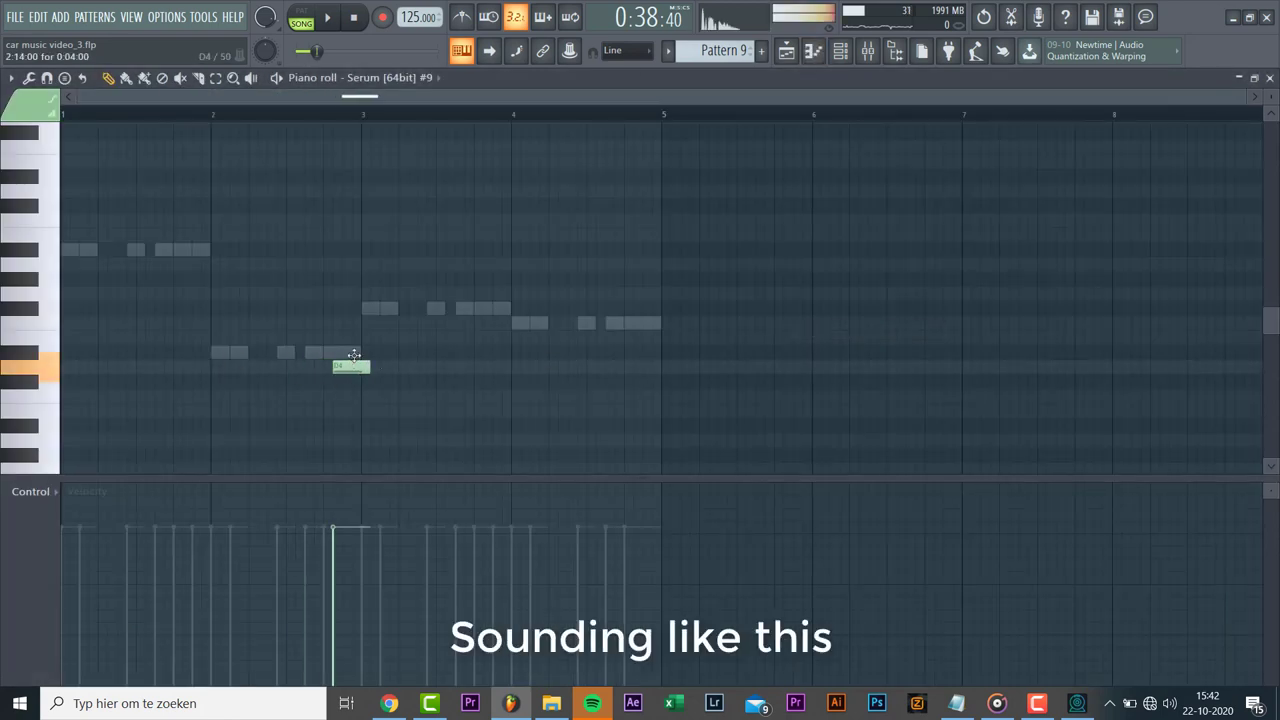
pyautogui.press('space')
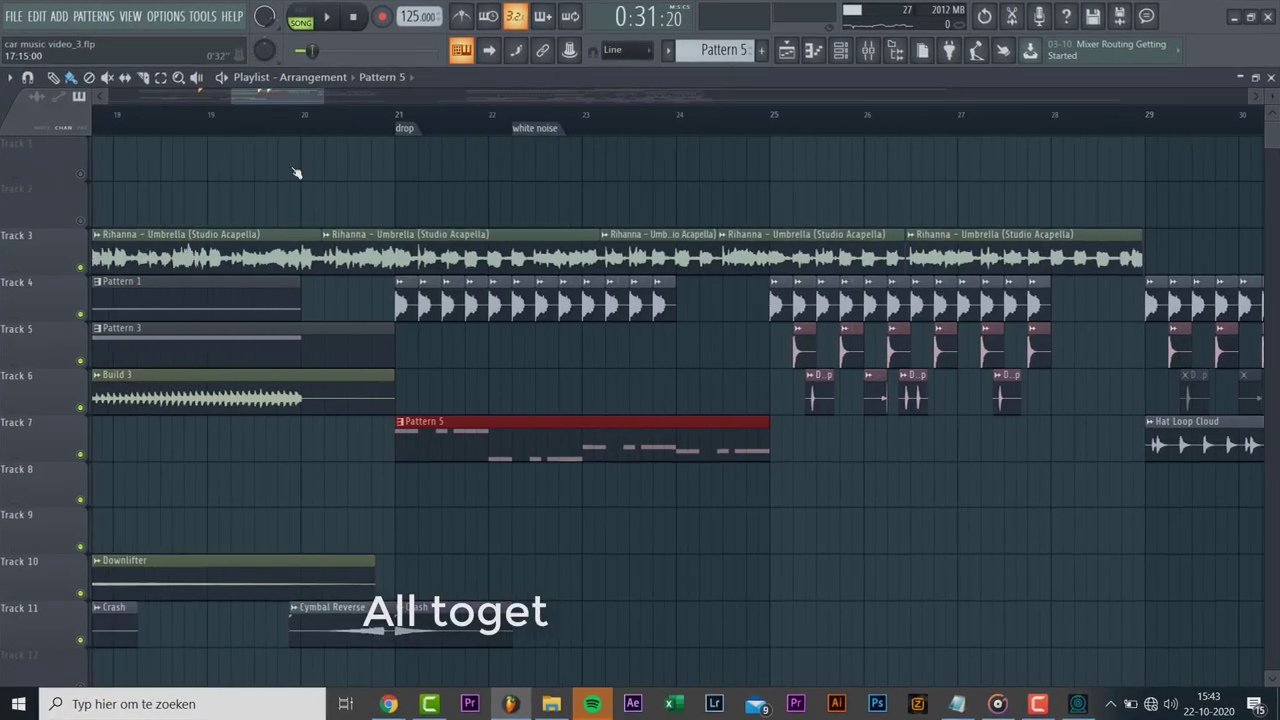
# - Play back the drop and place a copy of the Pattern 5 bass on Track 8 at bar 25
pyautogui.scroll(-2, 430, 511)
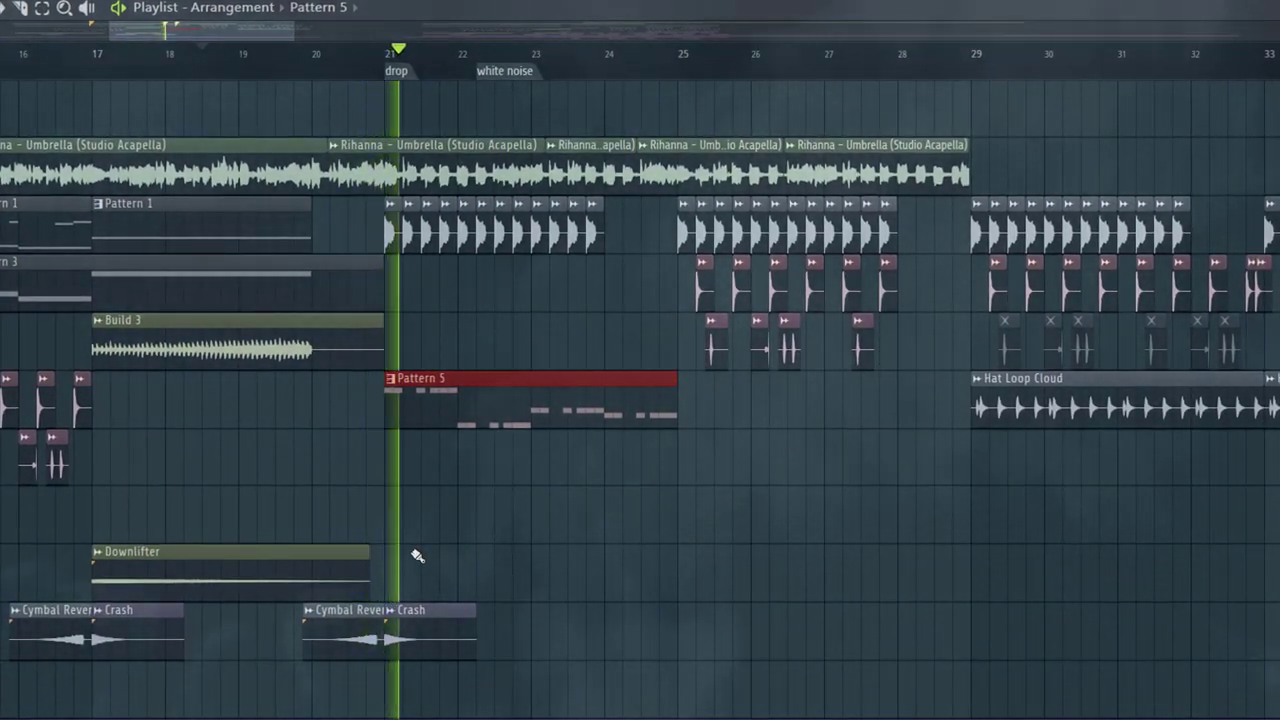
pyautogui.scroll(2, 414, 554)
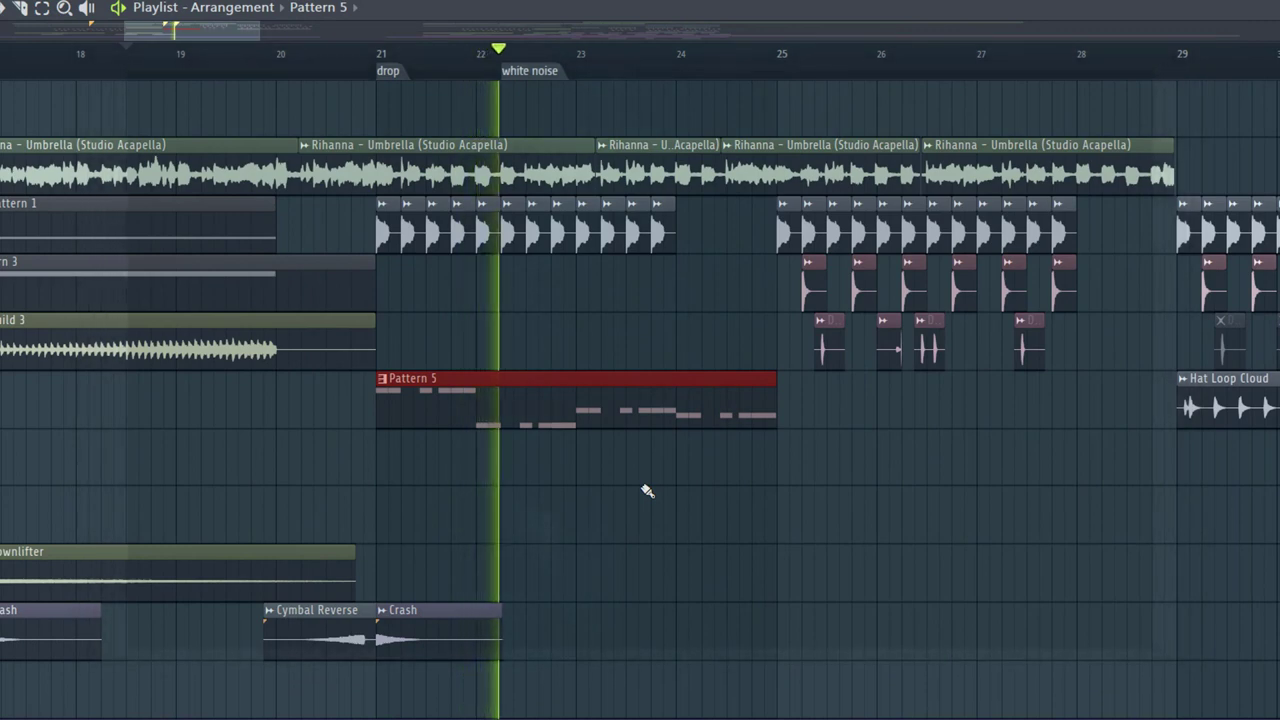
pyautogui.click(788, 471)
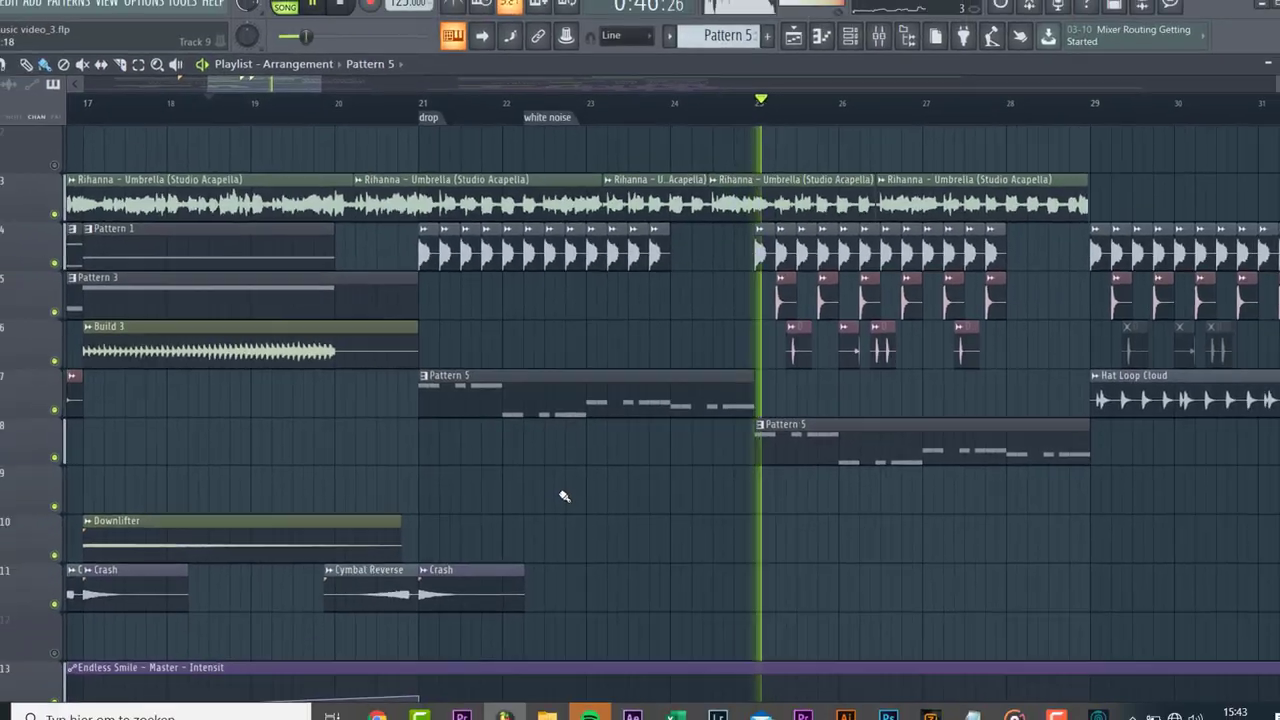
pyautogui.press('space')
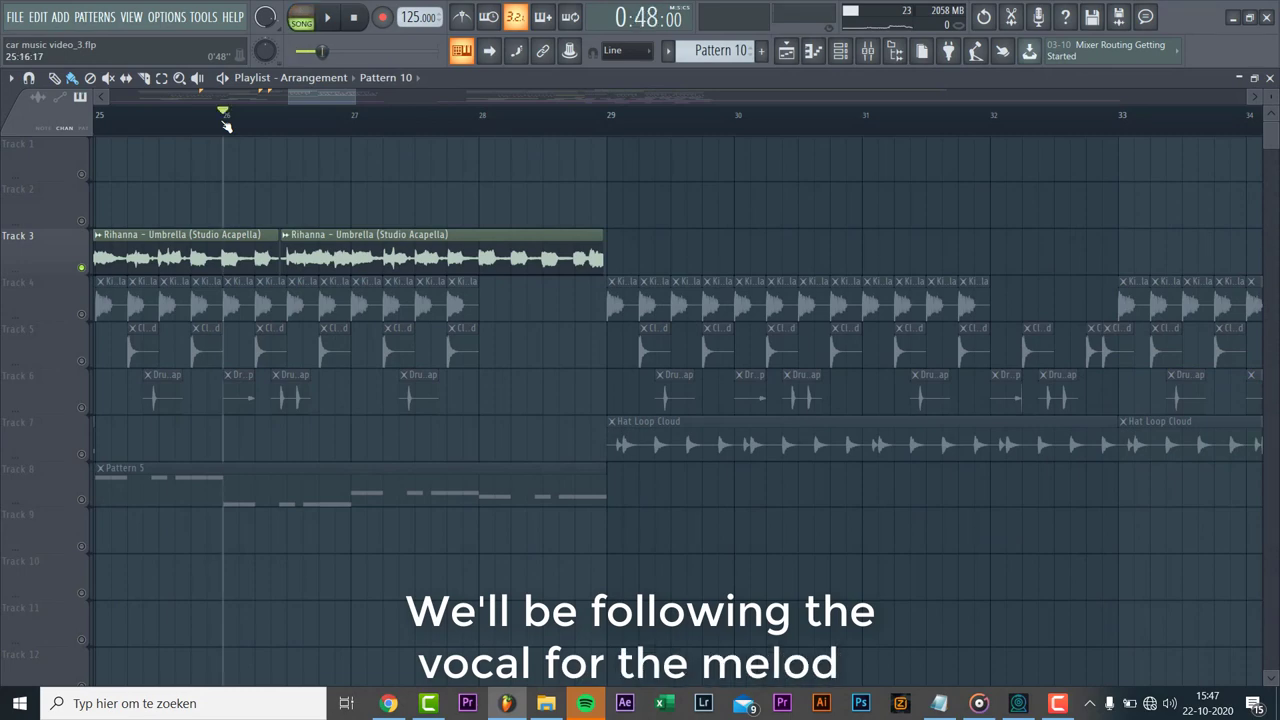
# - Listen to the soloed vocal from bar 26 and load the LD Party preset from Lit Sounds 2 into Serum #10
pyautogui.press('space')
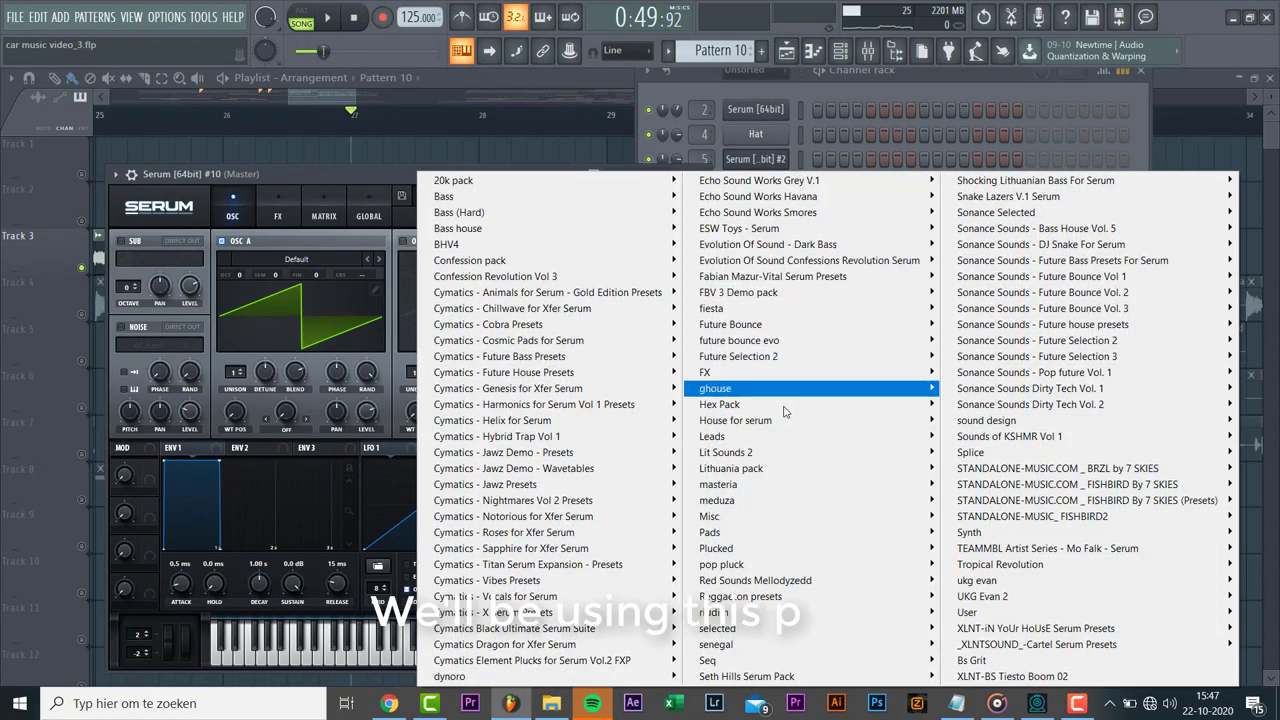
pyautogui.moveTo(768, 455)
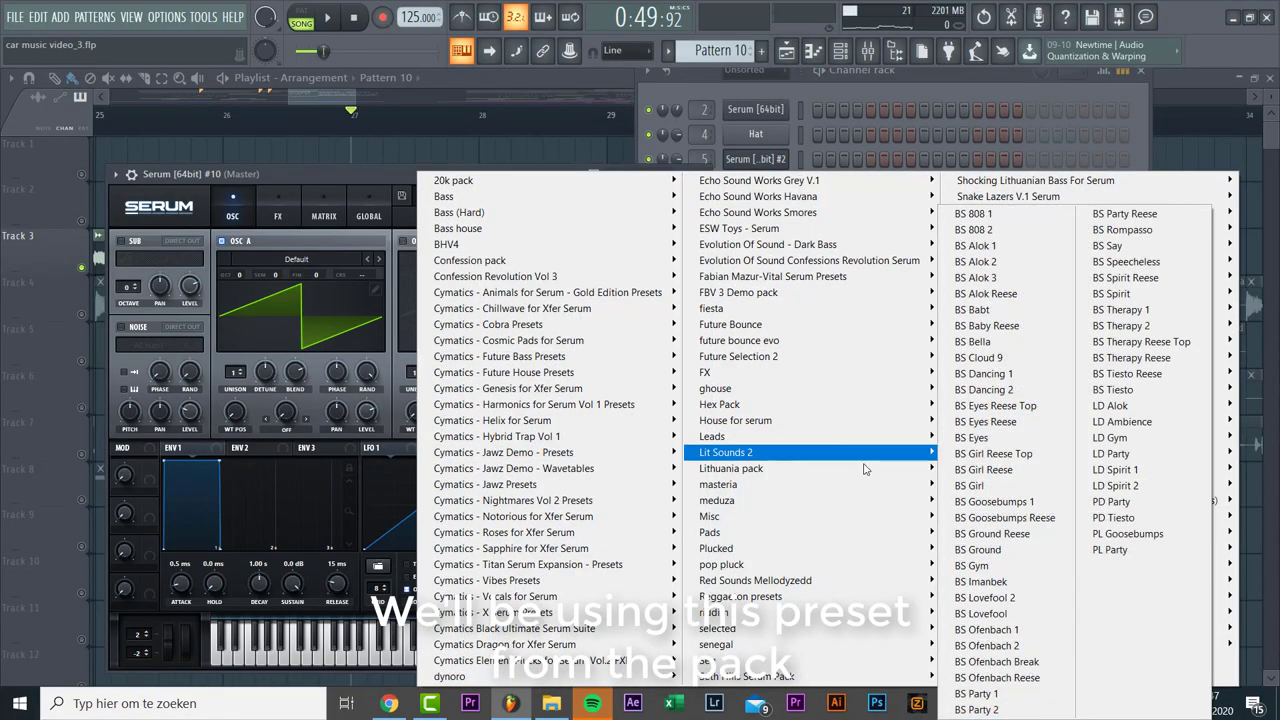
pyautogui.click(1127, 456)
pyautogui.moveTo(427, 178); pyautogui.dragTo(453, 158)
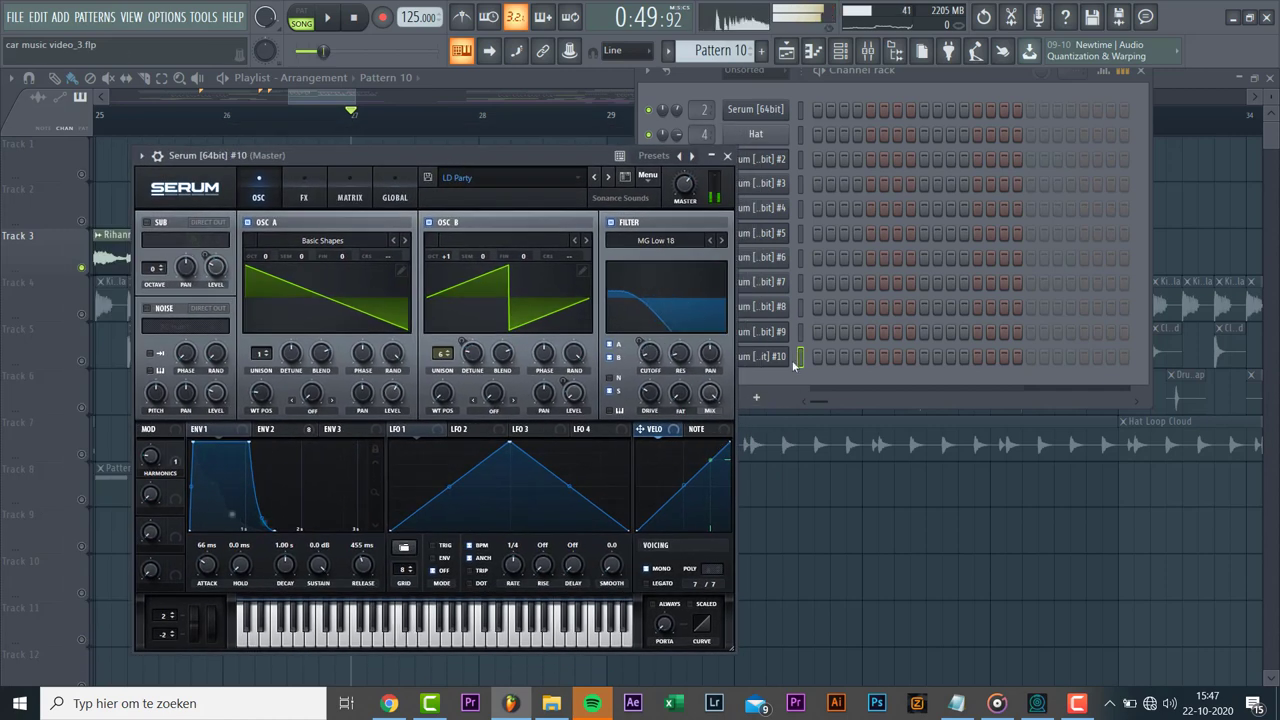
# - Start the lead melody in Serum #10's piano roll with a short A#5 note in bar 1
pyautogui.rightClick(778, 354)
pyautogui.click(806, 355)
pyautogui.click(137, 292)
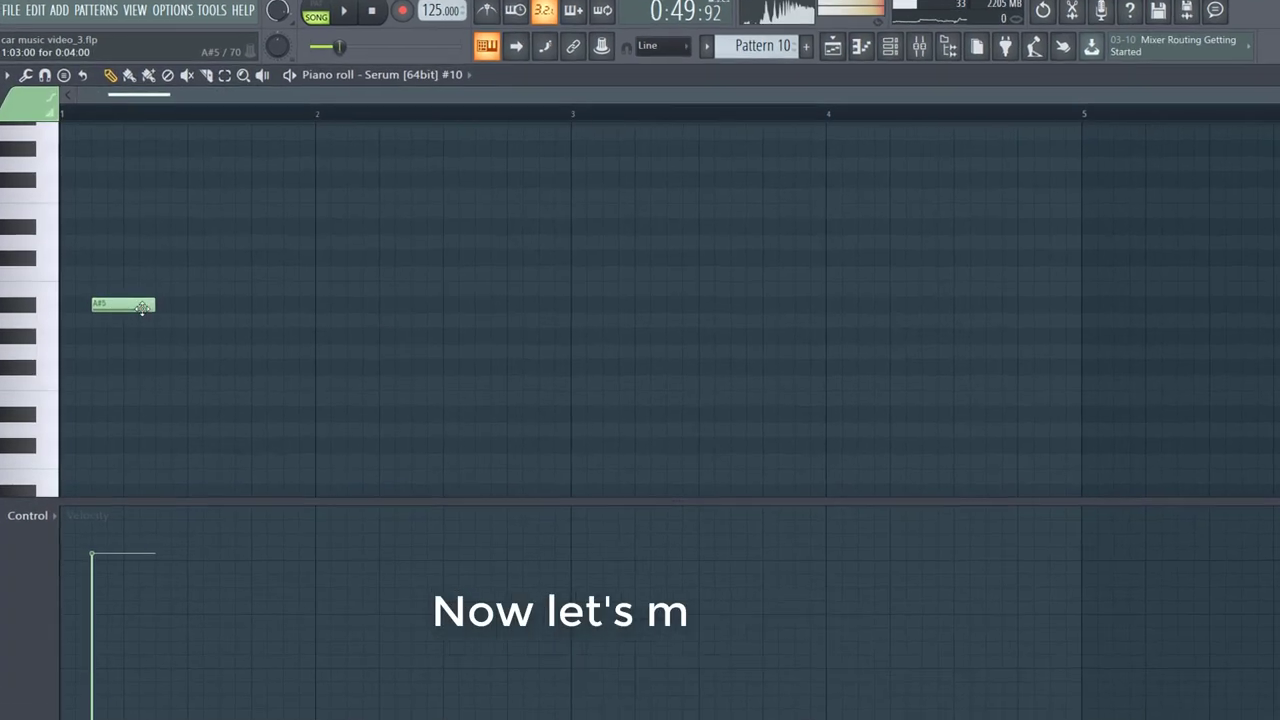
pyautogui.moveTo(150, 307); pyautogui.dragTo(102, 310)
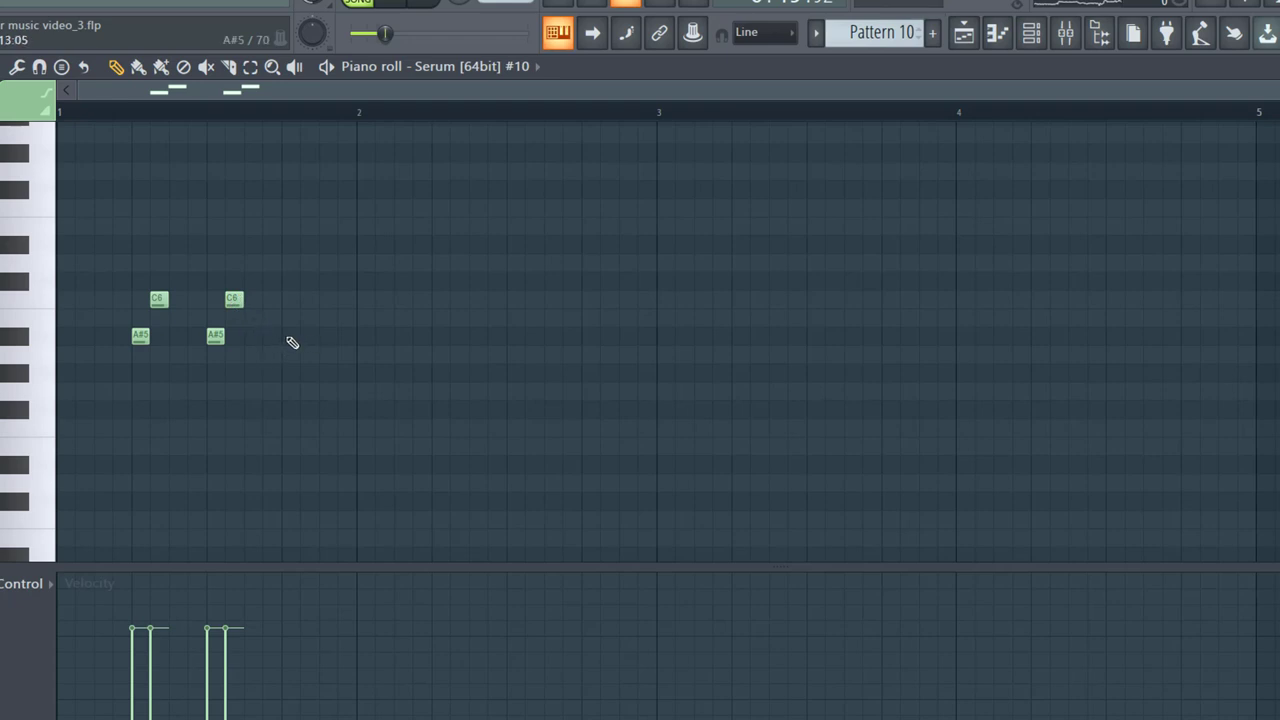
# - Continue the lead with one-step A#5 notes every four steps through bar 2, add a G#5 near its end, and duplicate the phrase
pyautogui.click(365, 337)
pyautogui.click(440, 337)
pyautogui.click(515, 337)
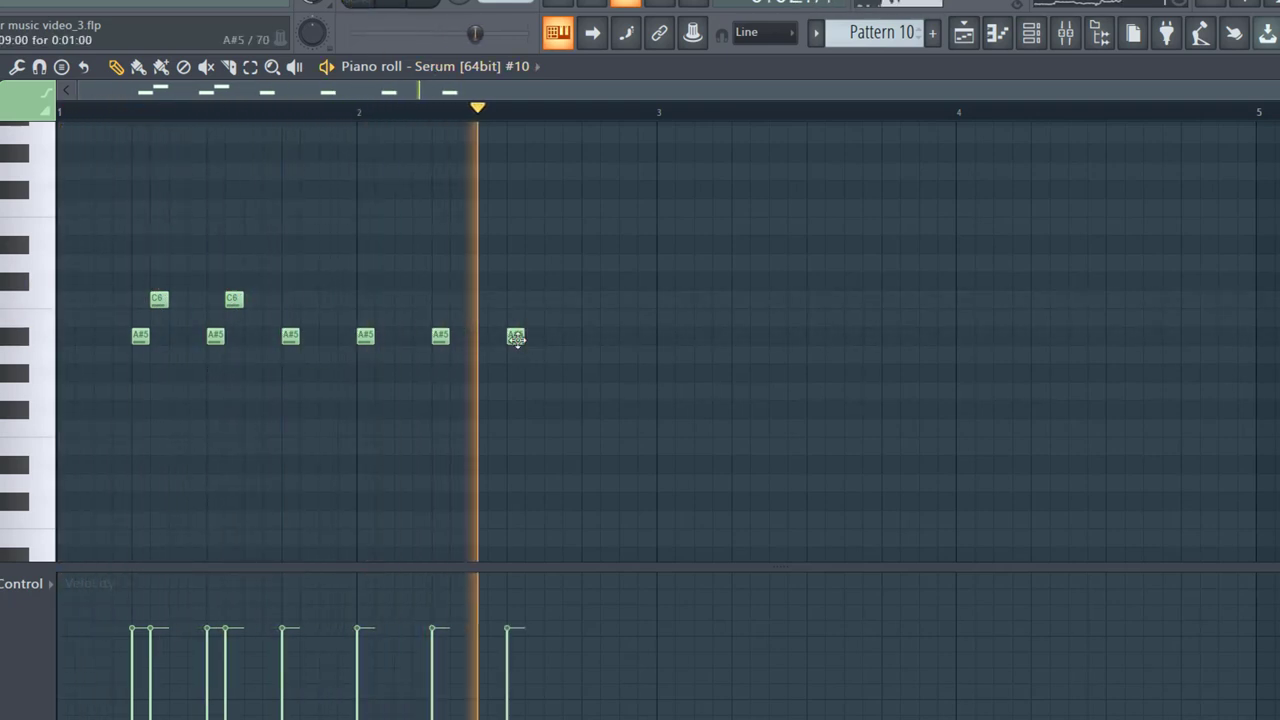
pyautogui.click(590, 337)
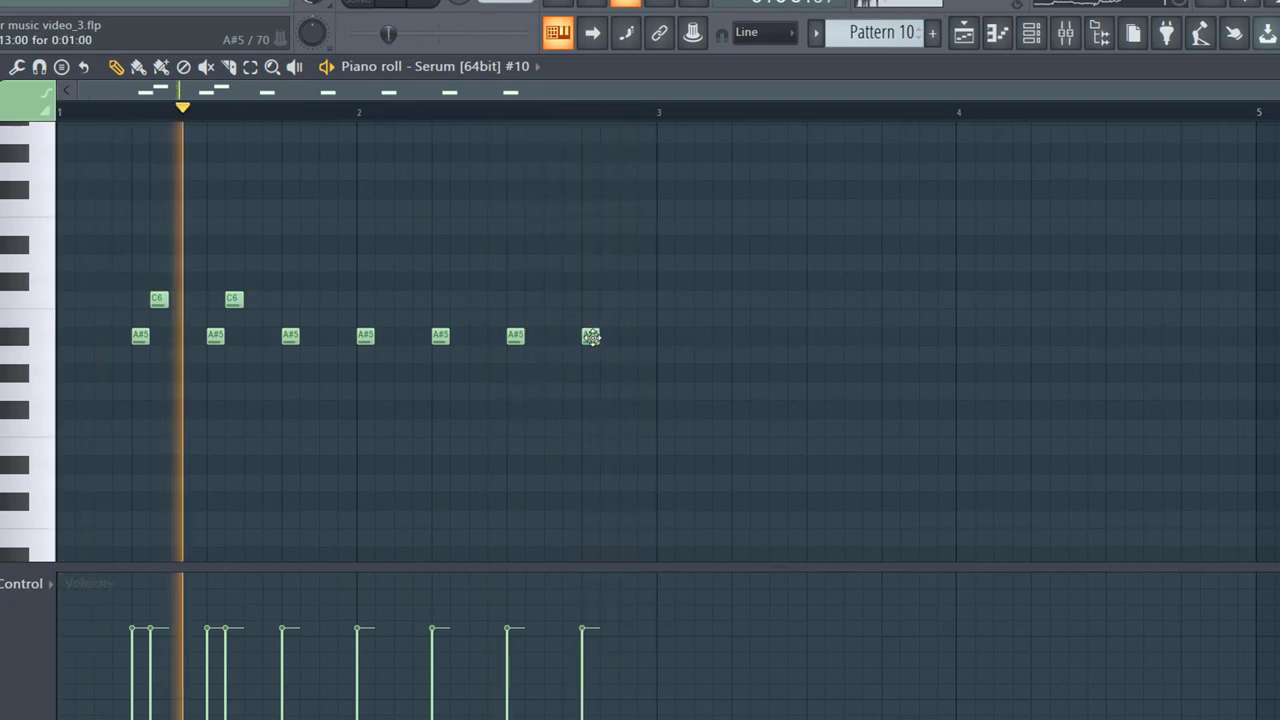
pyautogui.click(623, 376)
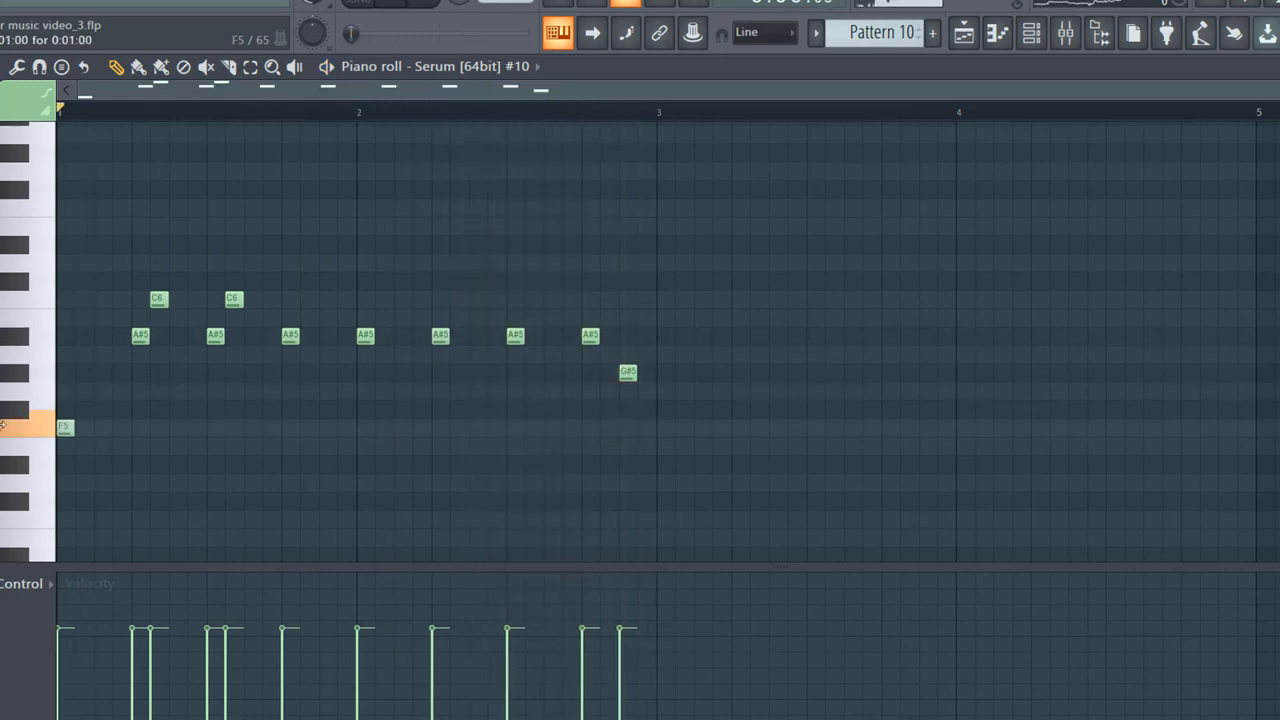
pyautogui.hotkey('ctrl', 'b')
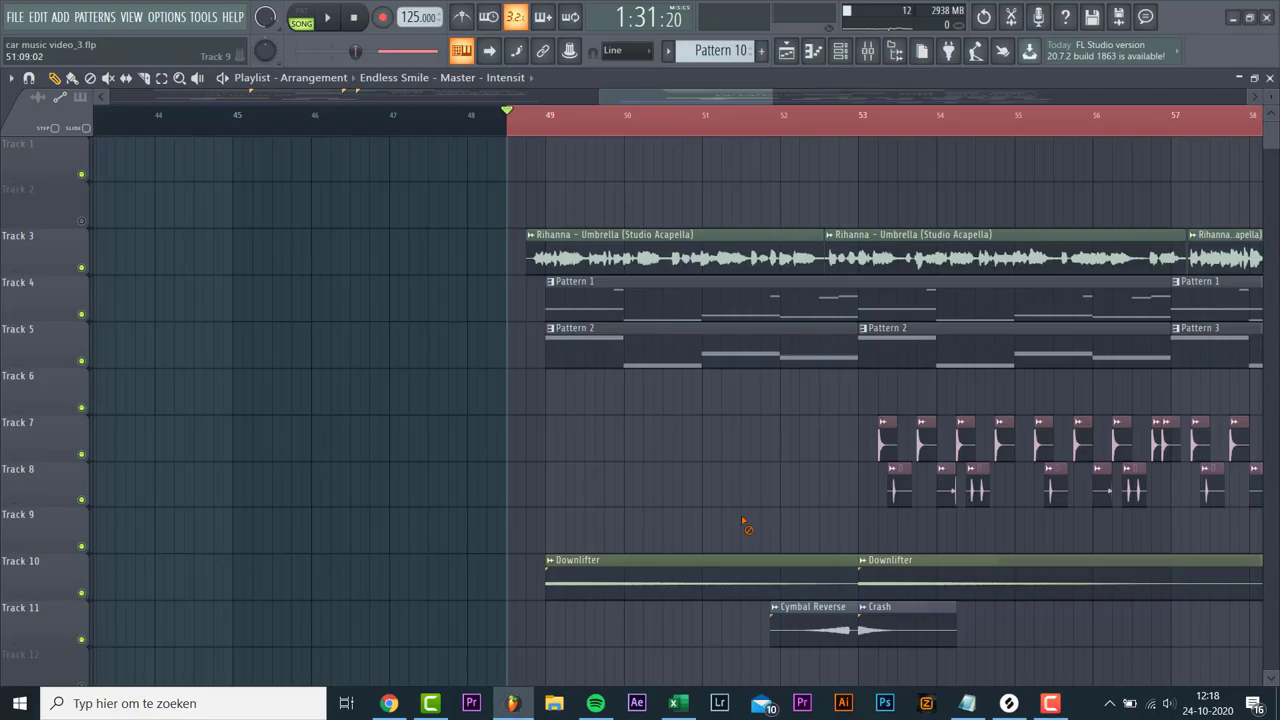
# - Play back the arrangement from around bar 49 and review how the verse, build and drop clips are laid out across Tracks 3 to 14
pyautogui.hscroll(2, 745, 527)
pyautogui.scroll(-1, 745, 527)
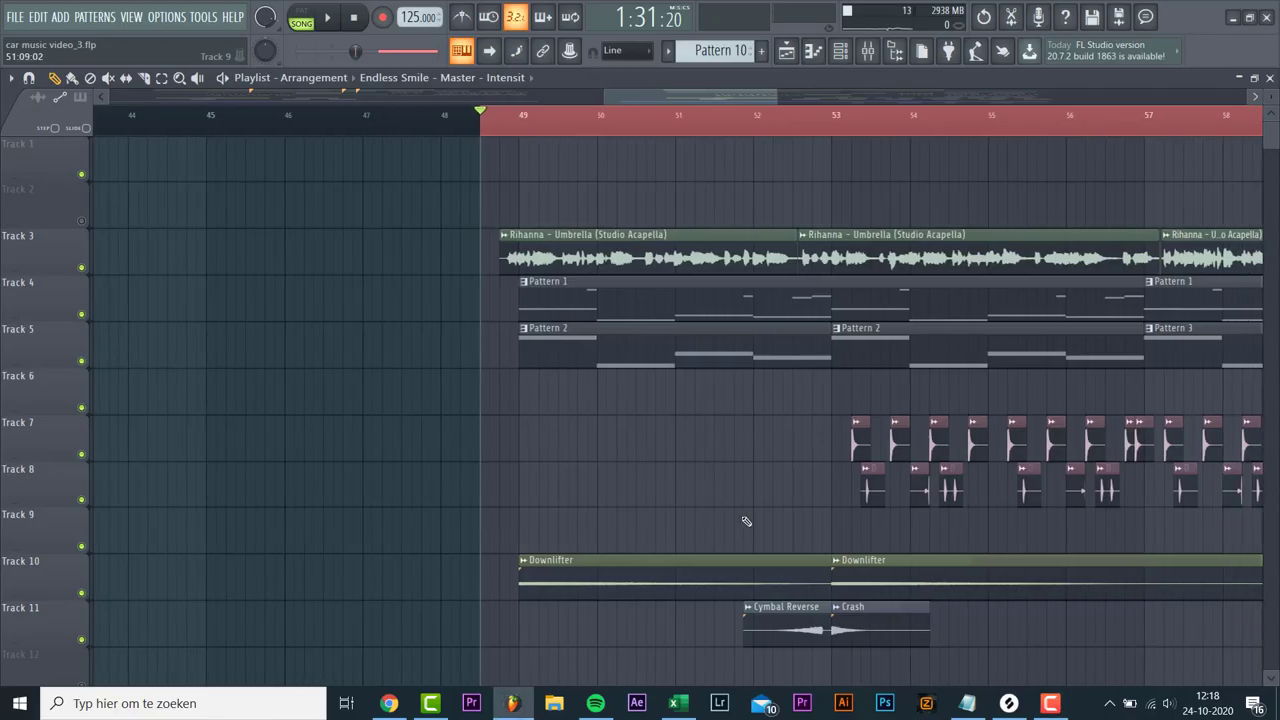
pyautogui.scroll(-4, 745, 521)
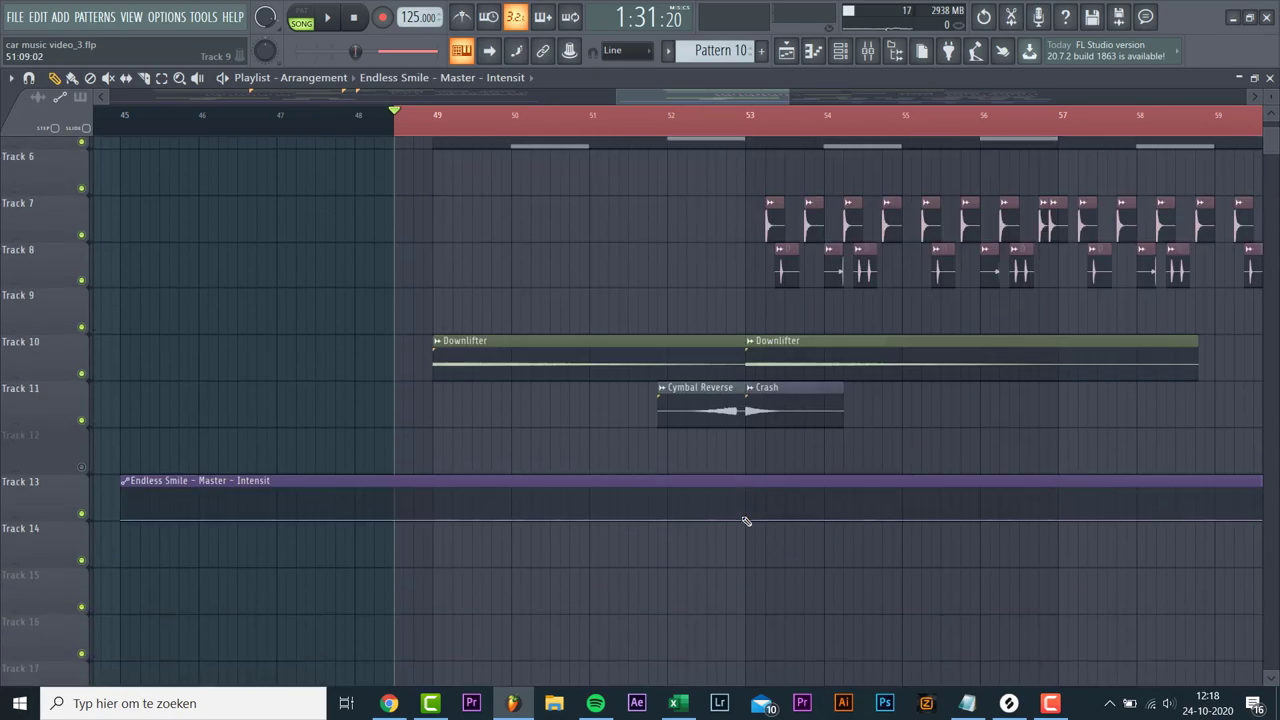
pyautogui.scroll(5, 745, 521)
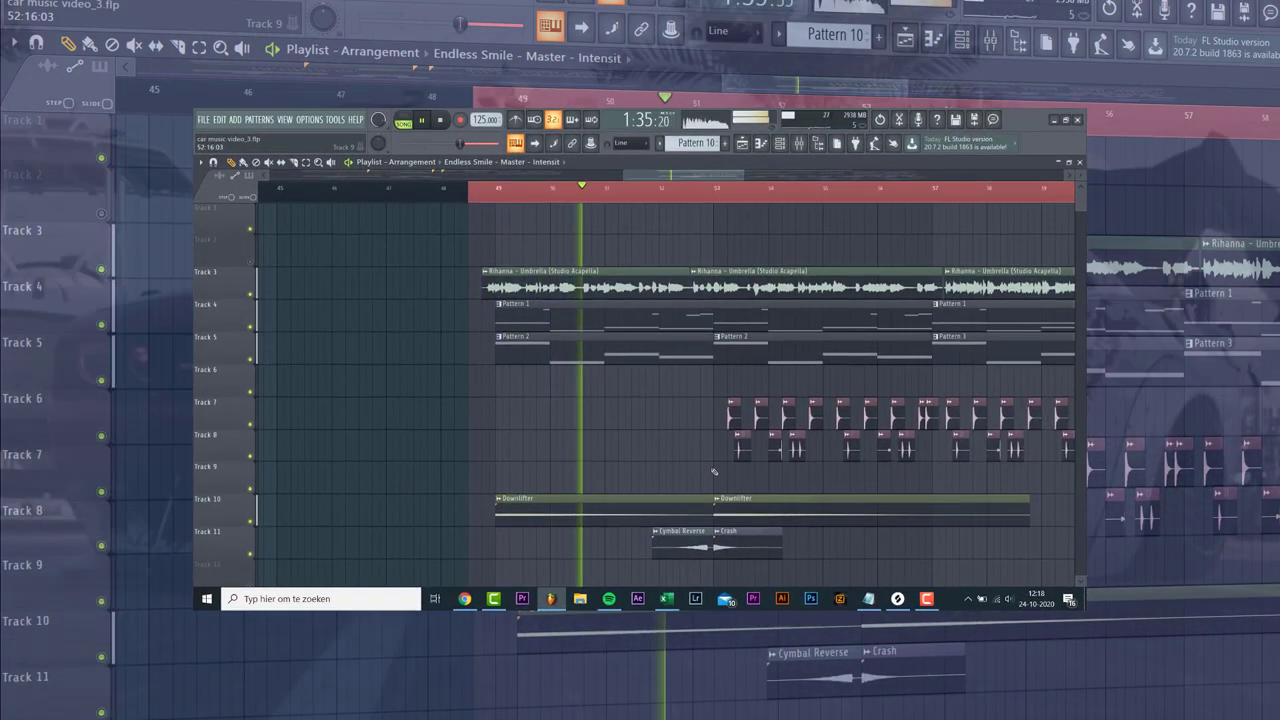
pyautogui.scroll(-3, 714, 472)
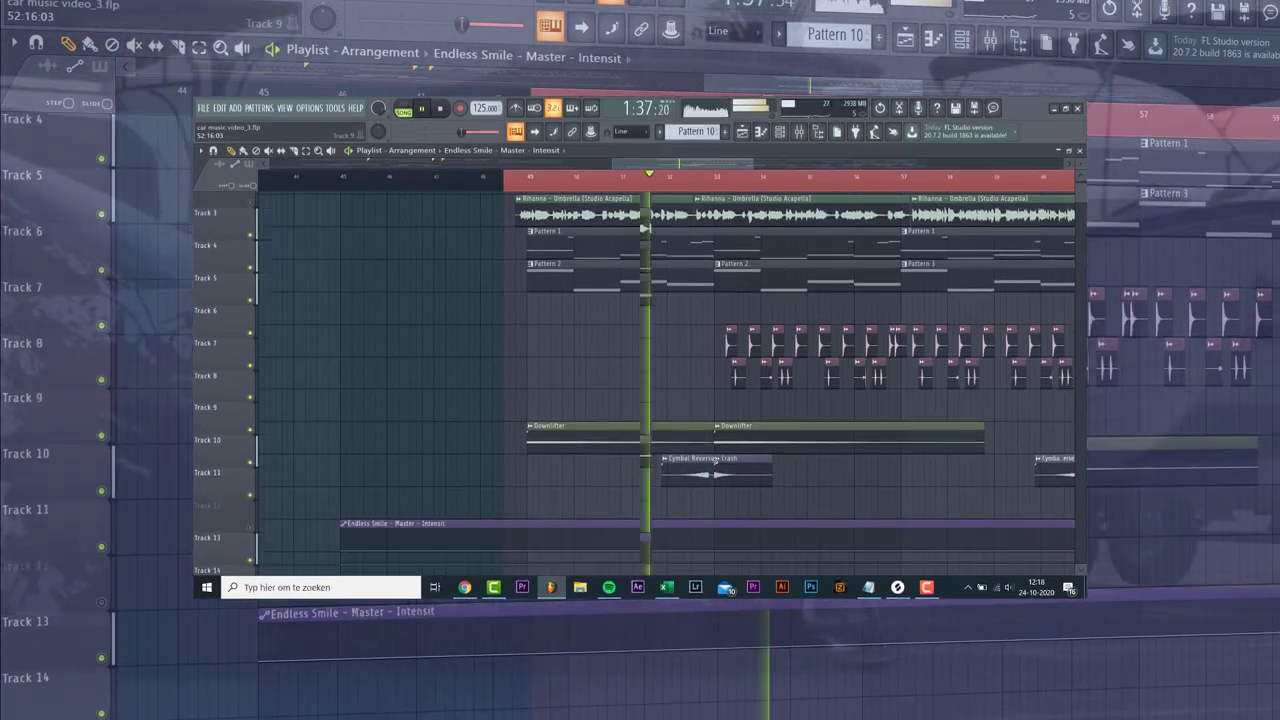
pyautogui.scroll(3, 714, 459)
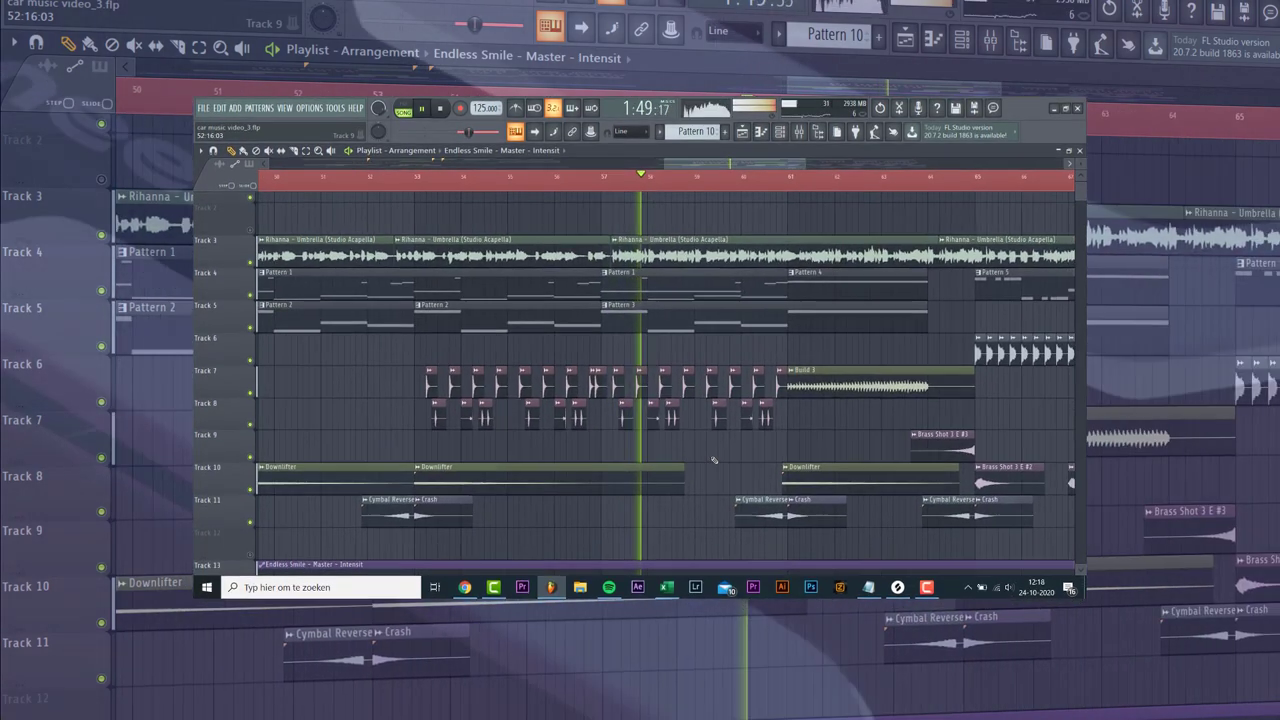
pyautogui.scroll(-2, 714, 460)
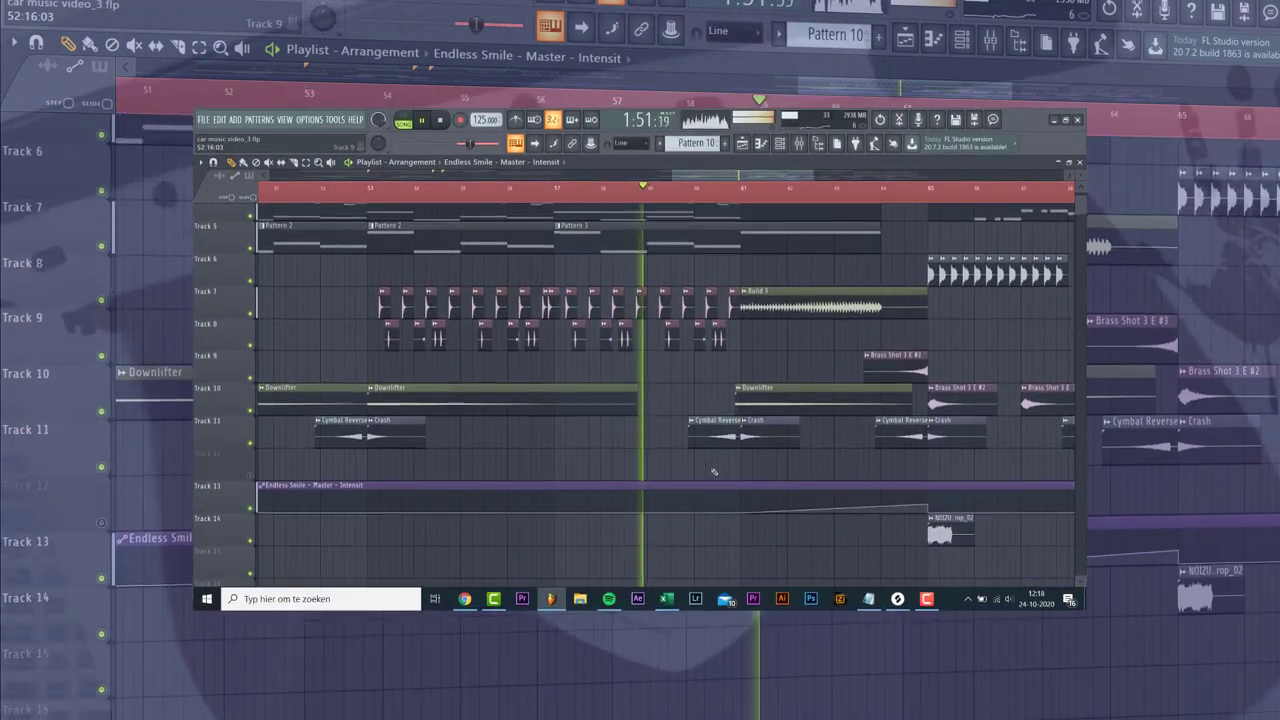
pyautogui.scroll(1, 714, 471)
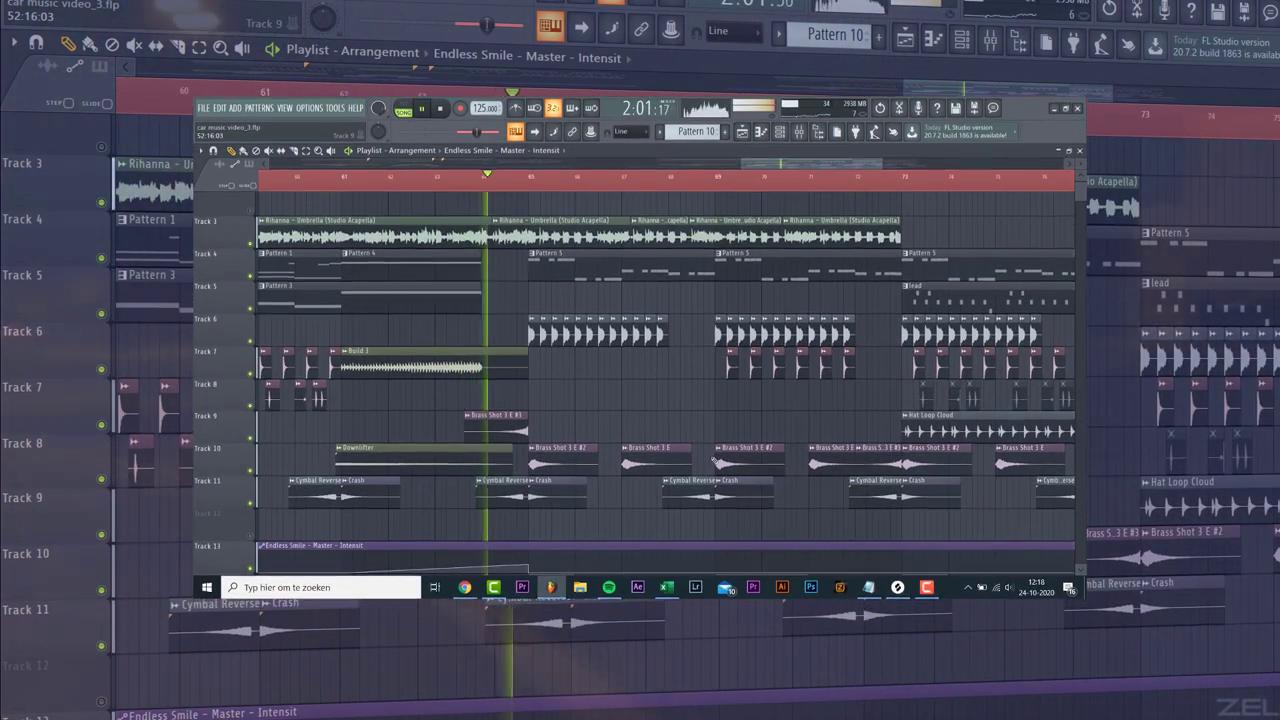
pyautogui.scroll(-3, 714, 458)
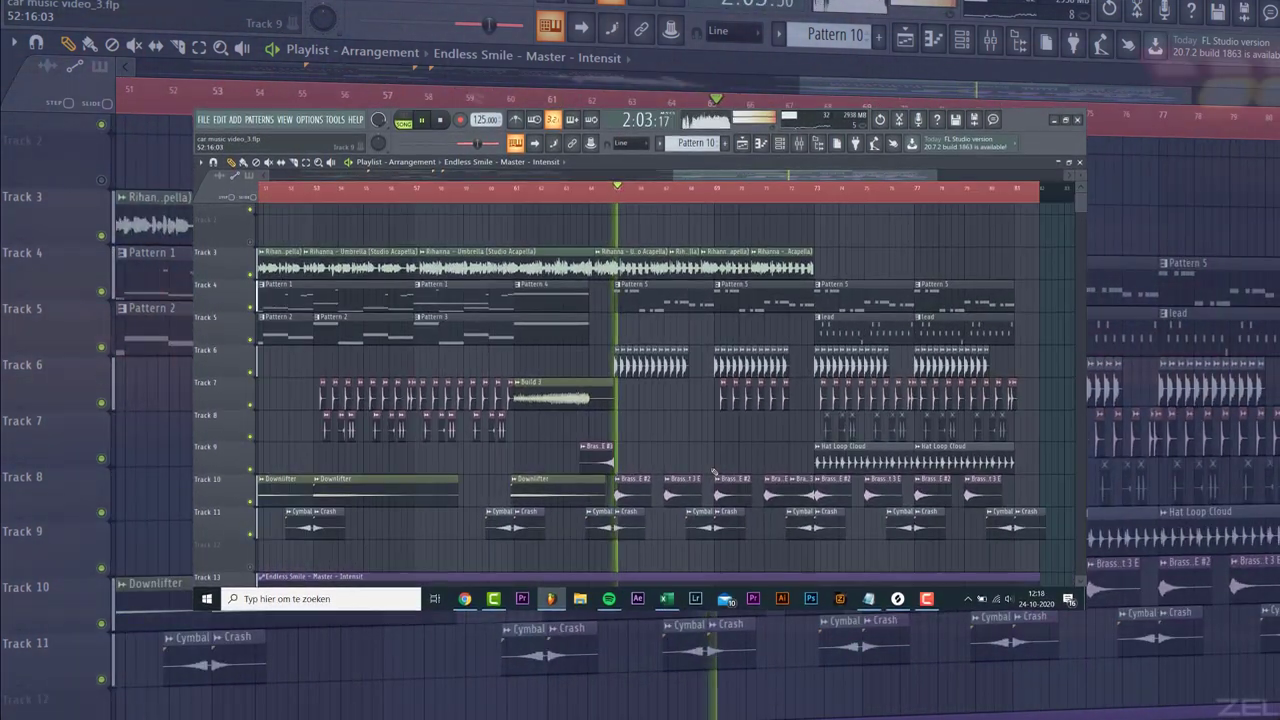
pyautogui.scroll(-2, 714, 472)
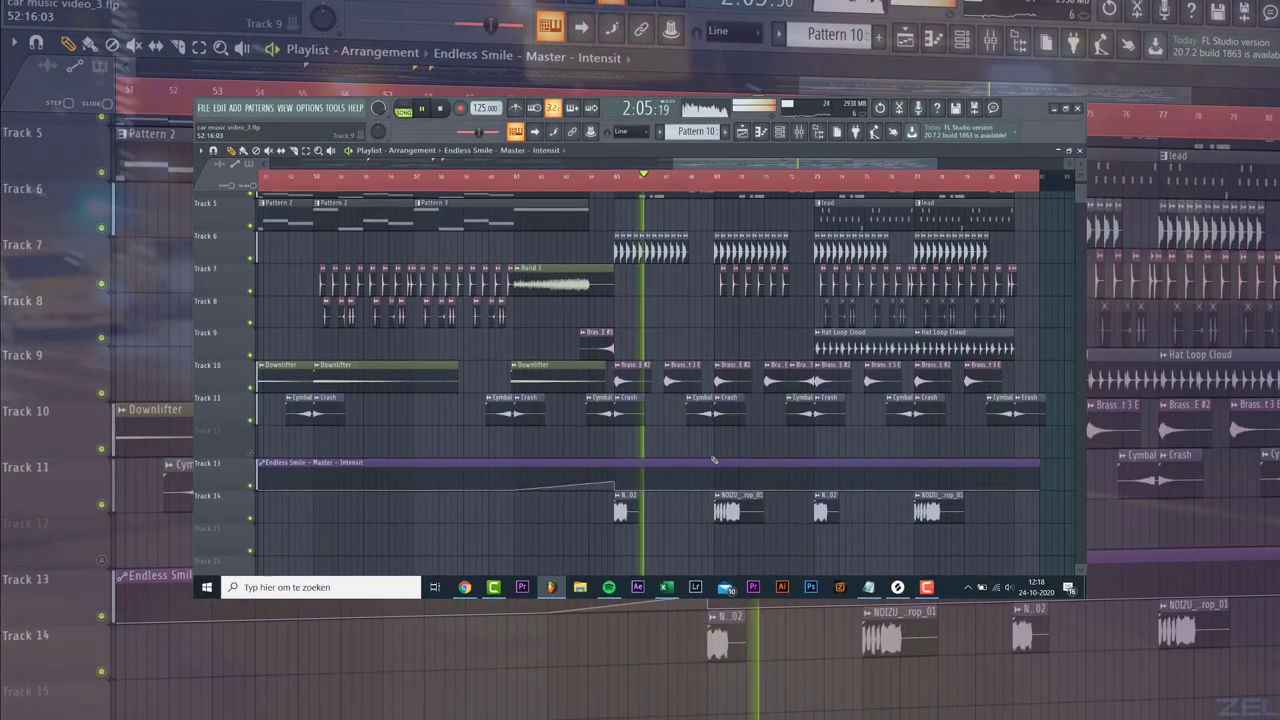
pyautogui.scroll(2, 714, 458)
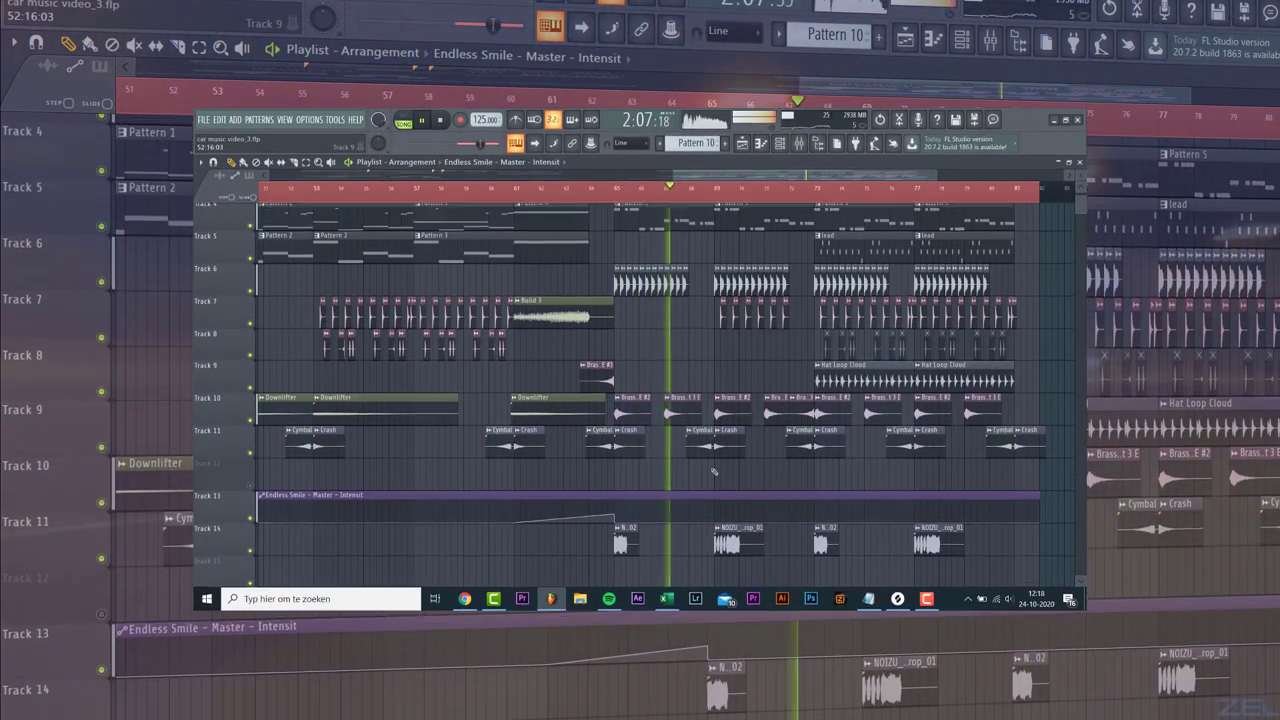
pyautogui.scroll(1, 714, 474)
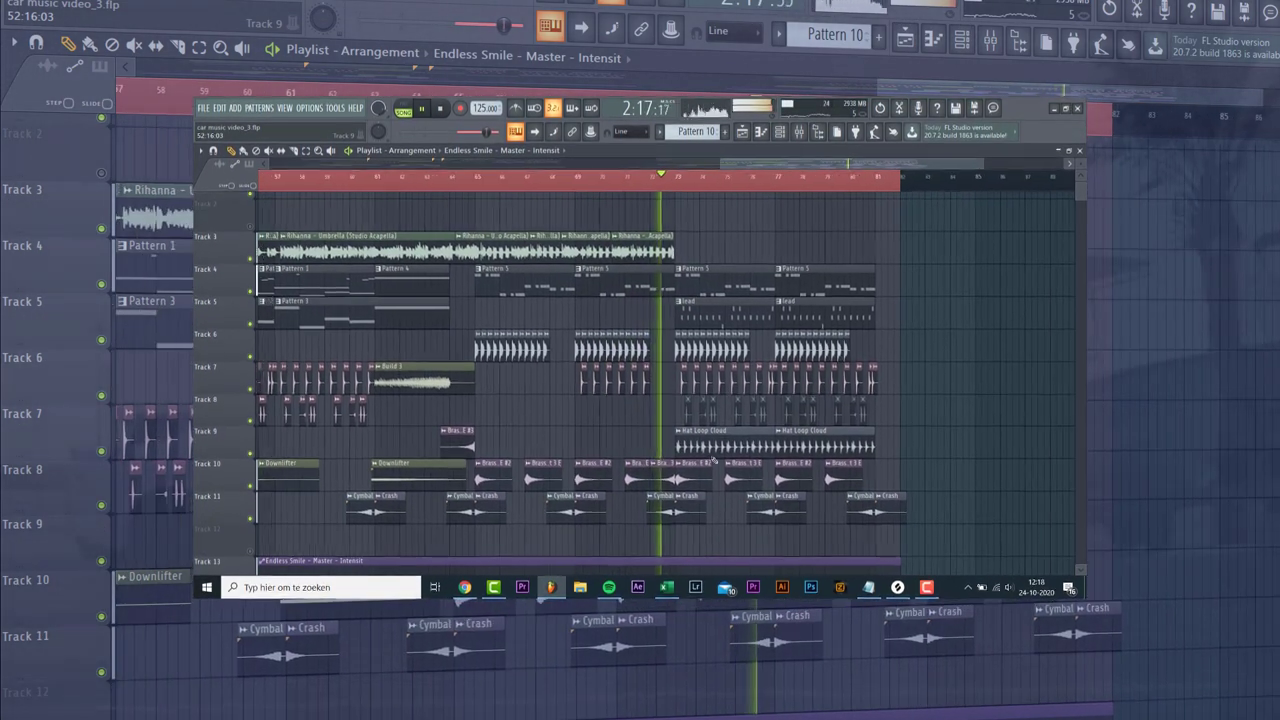
pyautogui.scroll(-1, 713, 461)
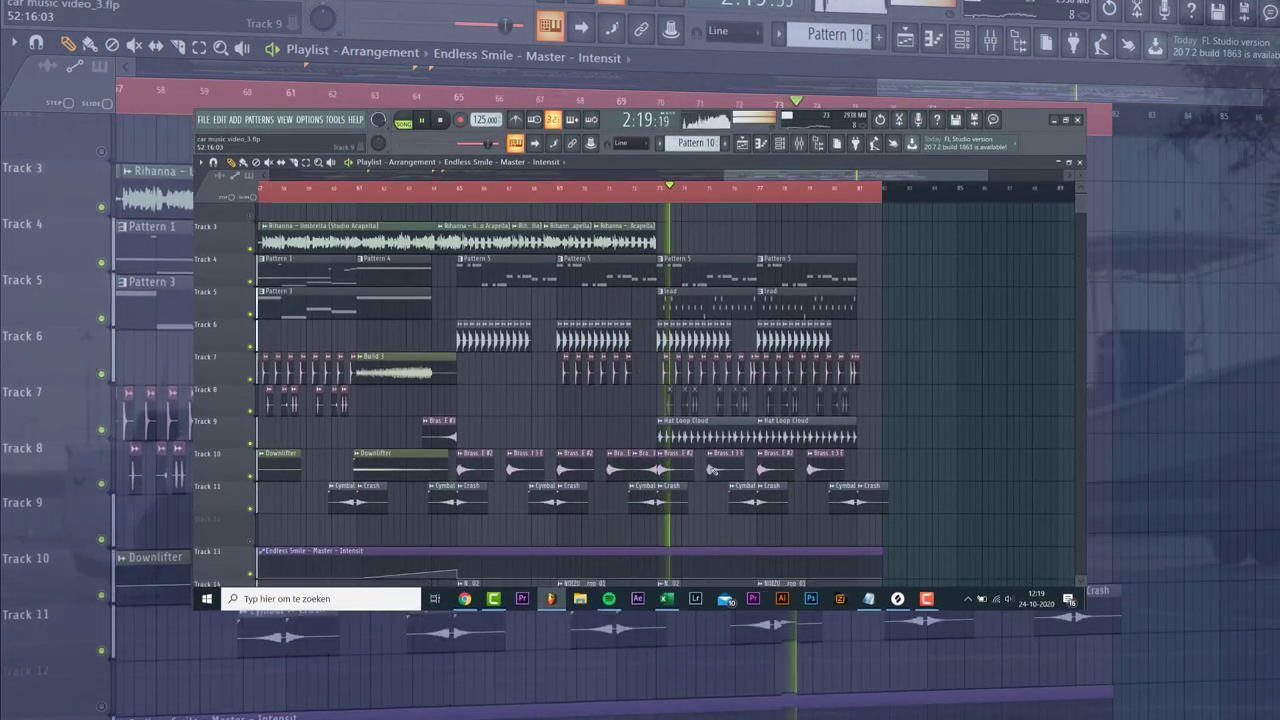